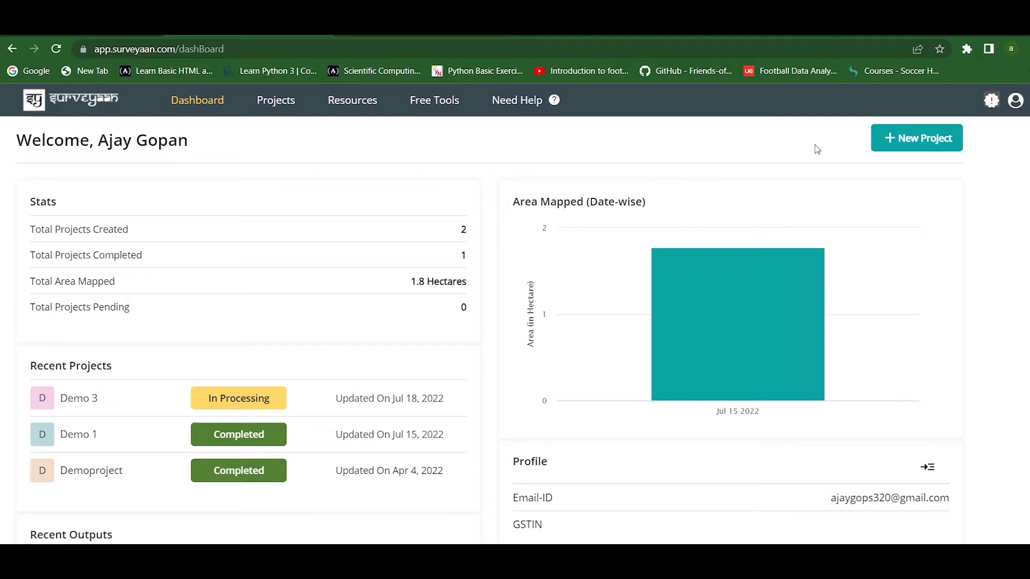
# Start a new project named 'Demo GCP' with survey date 7/18/2022 and the contact mobile number.
pyautogui.click(879, 139)
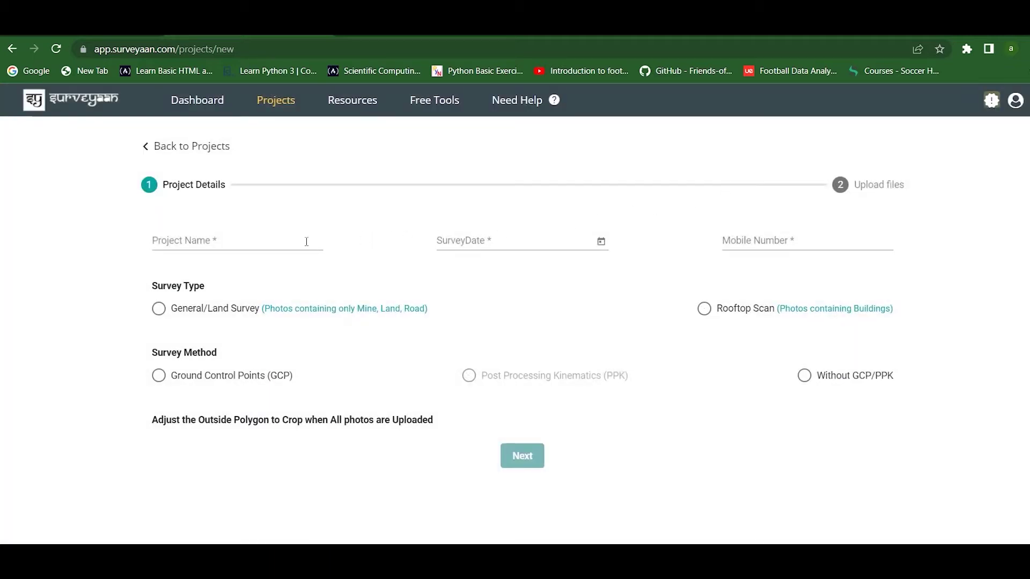
pyautogui.click(306, 242)
pyautogui.write('Demo GCP')
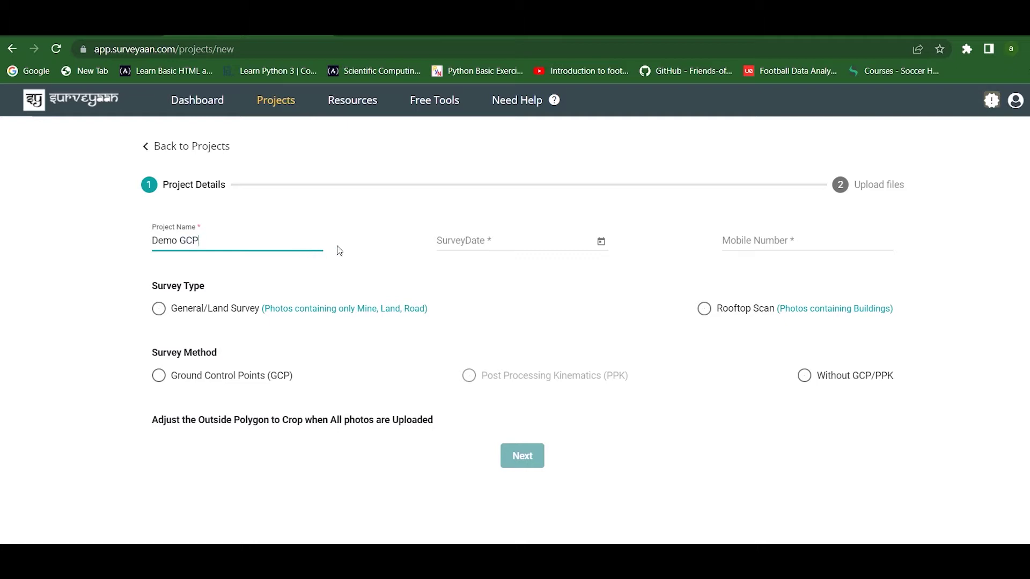
pyautogui.click(602, 242)
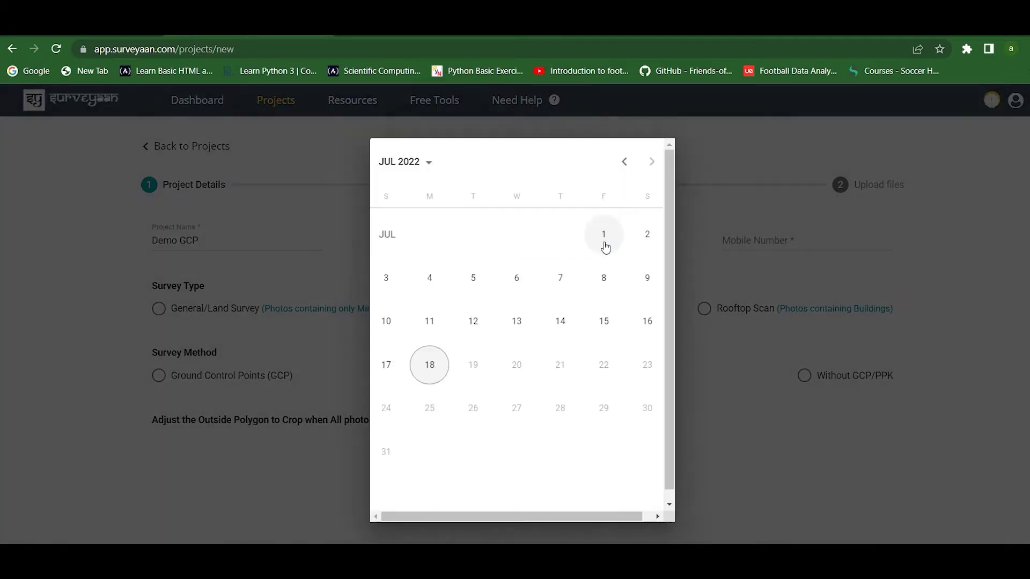
pyautogui.click(430, 363)
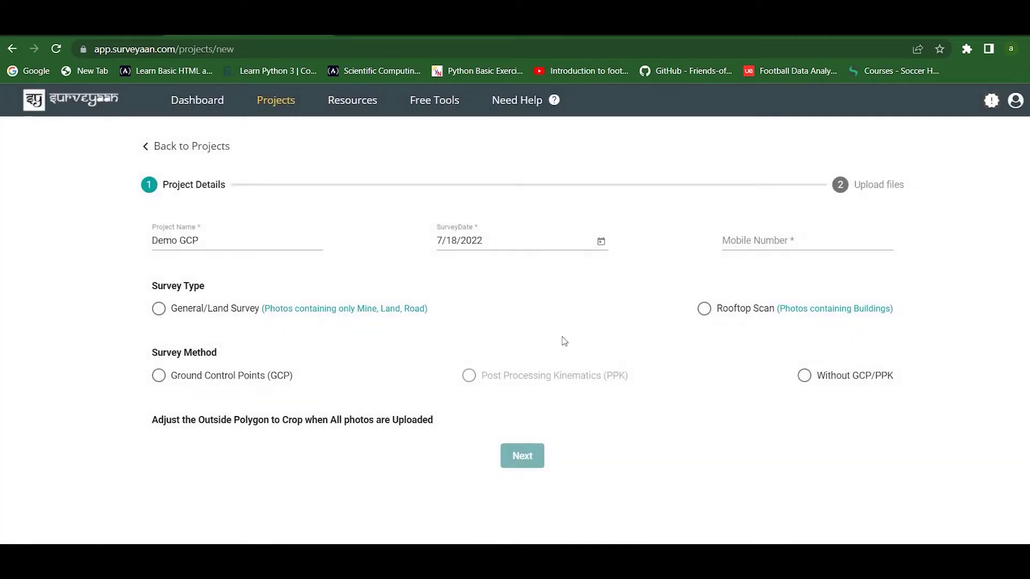
pyautogui.click(748, 243)
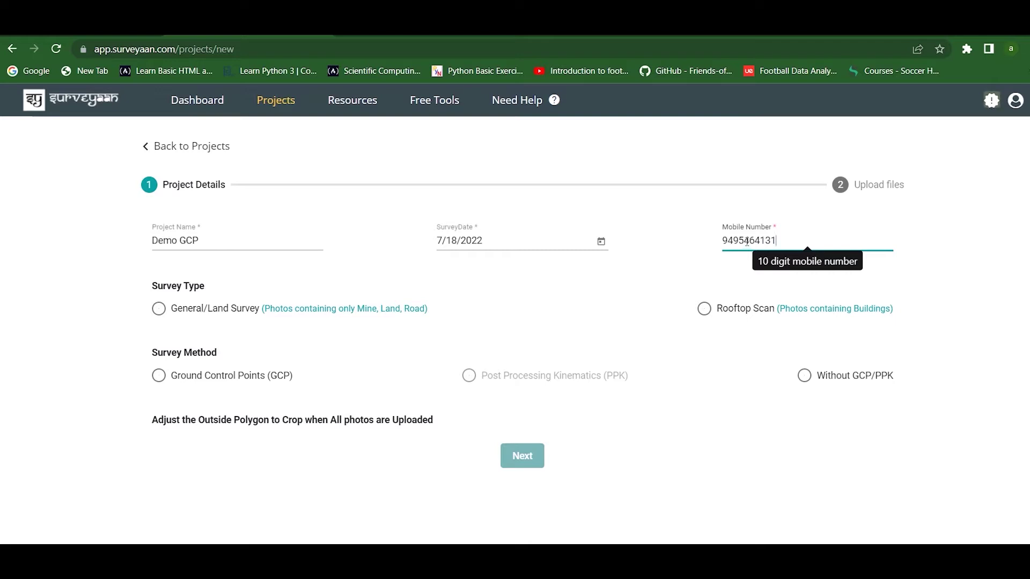
# Choose General/Land Survey with ground control points as the survey method and continue.
pyautogui.click(195, 310)
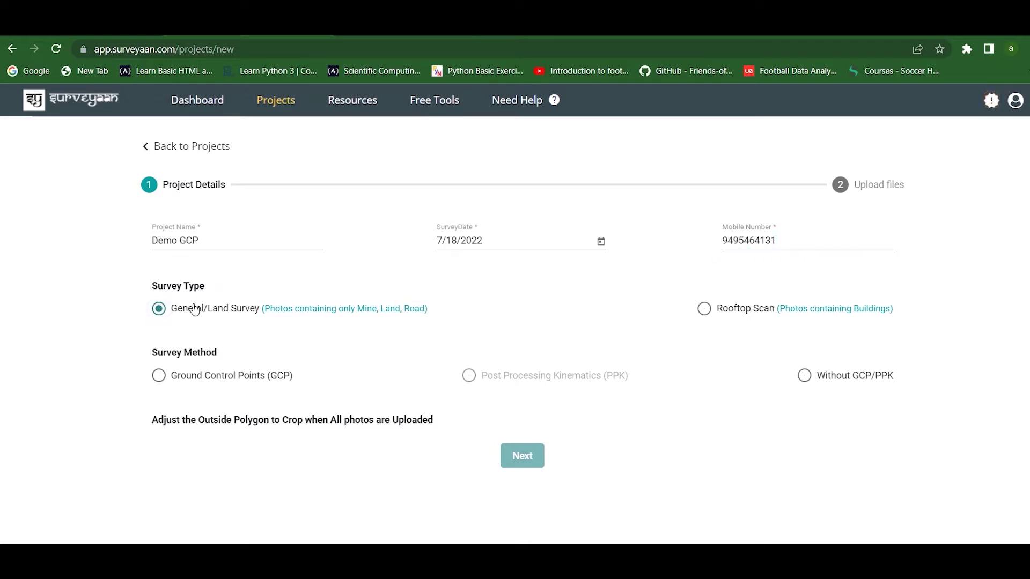
pyautogui.click(195, 377)
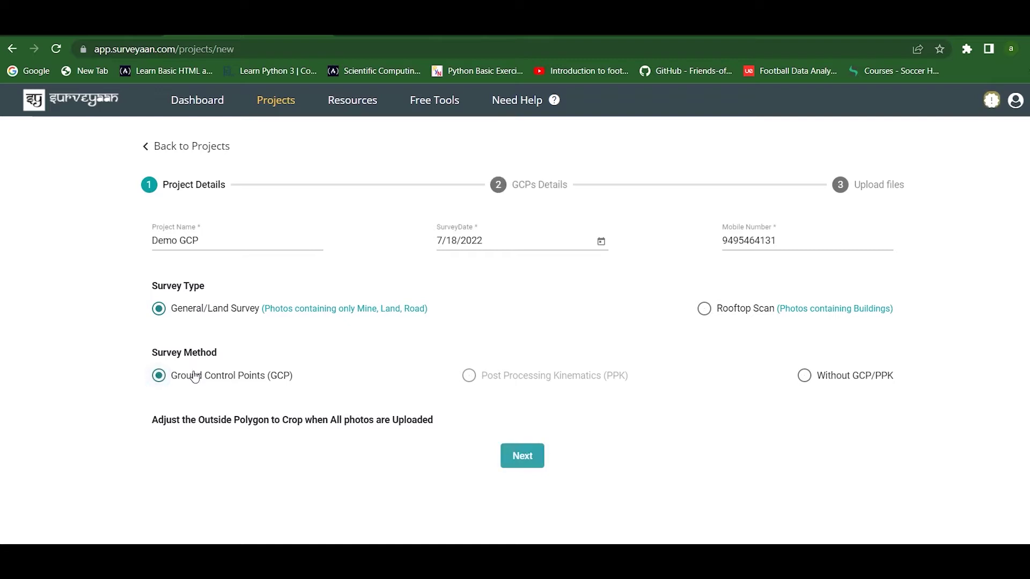
pyautogui.click(523, 457)
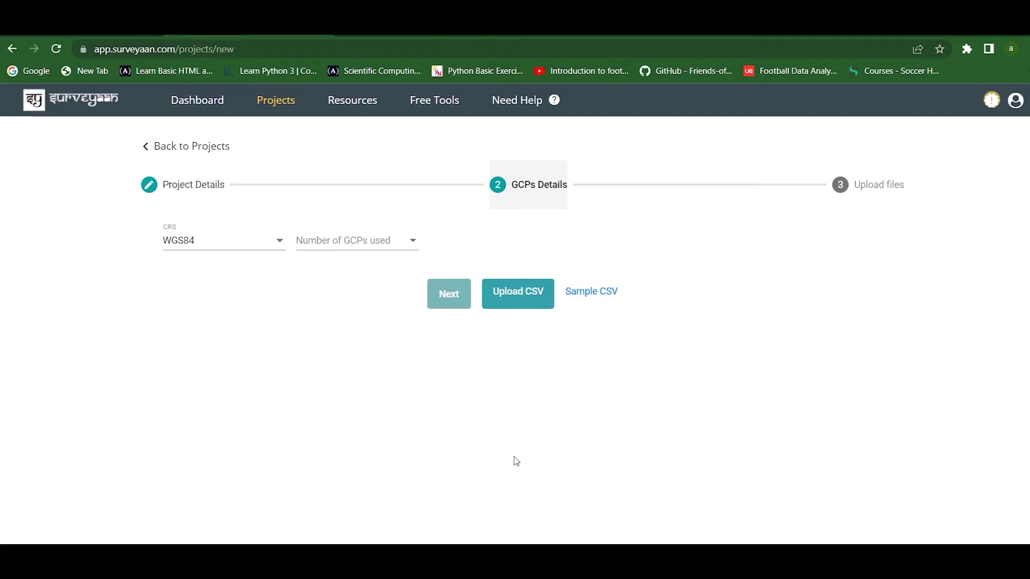
# Keep WGS84 as the coordinate system and set the number of GCPs to 4.
pyautogui.click(235, 246)
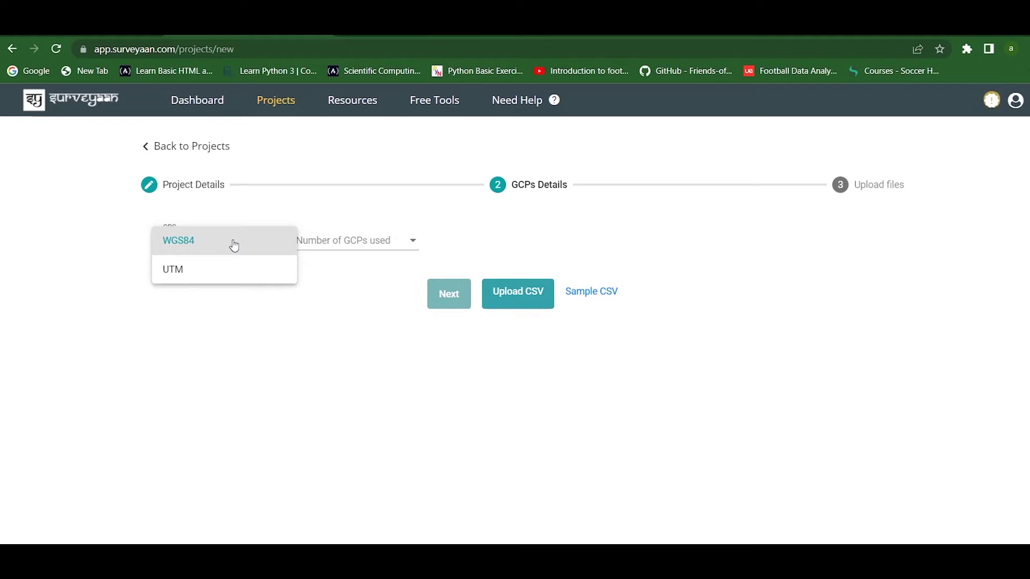
pyautogui.click(234, 245)
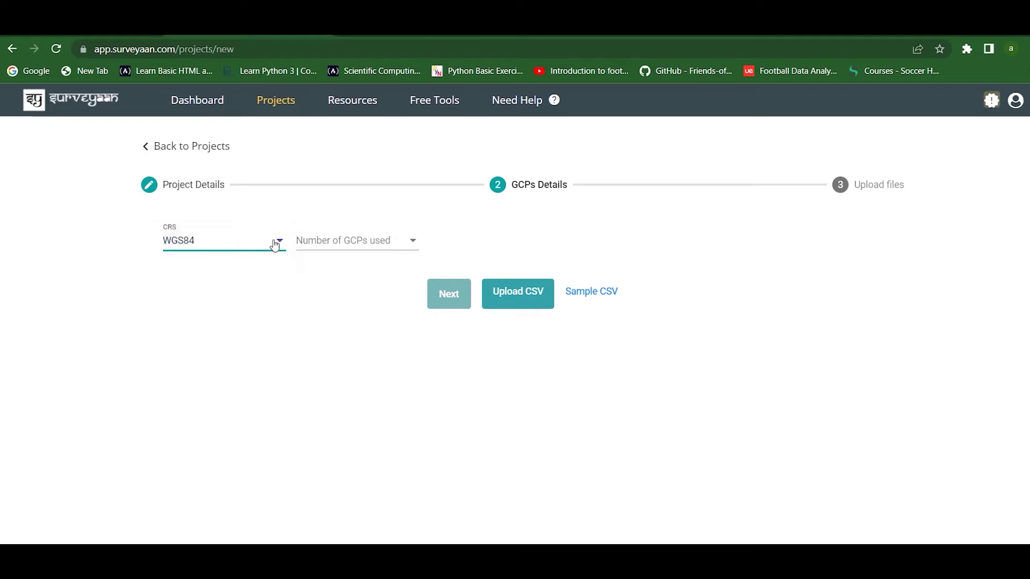
pyautogui.click(347, 250)
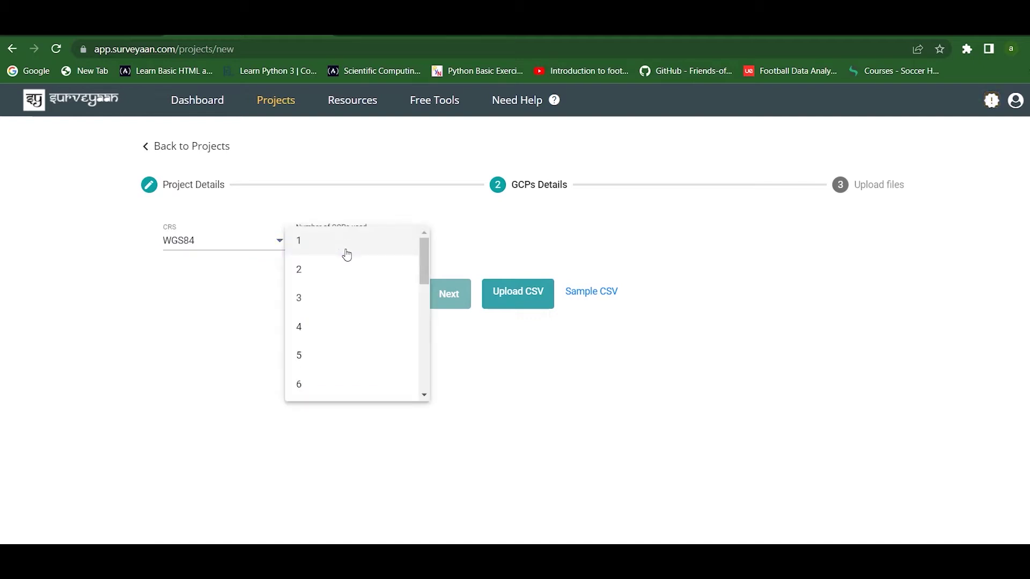
pyautogui.click(340, 328)
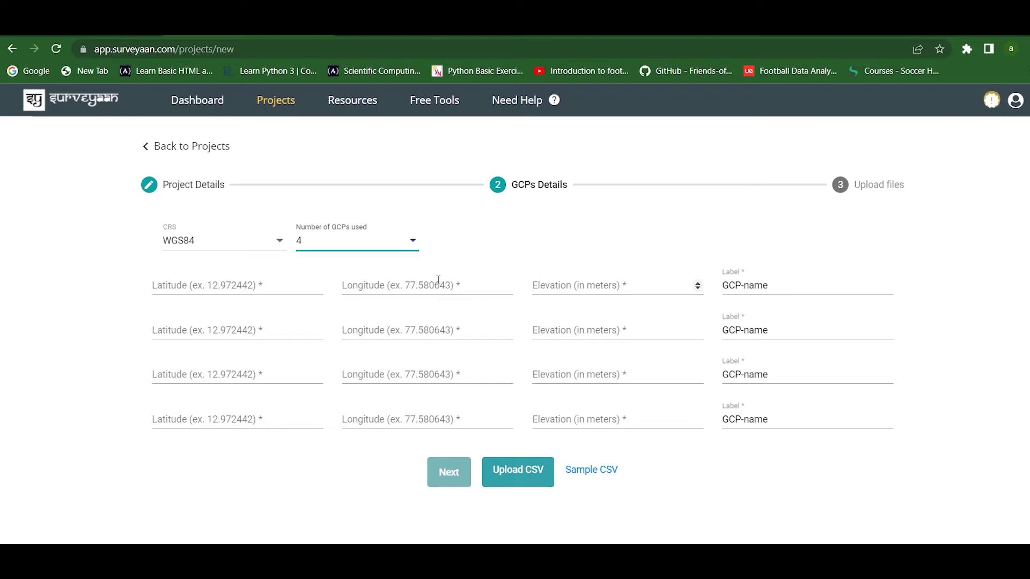
# Switch the coordinate system to UTM and reselect 4 GCPs.
pyautogui.click(205, 252)
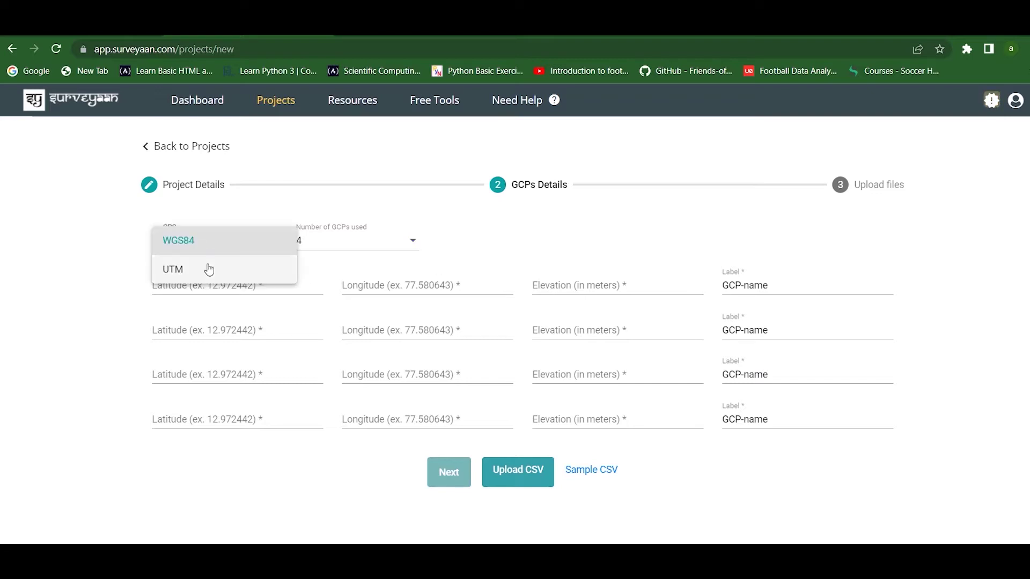
pyautogui.click(209, 268)
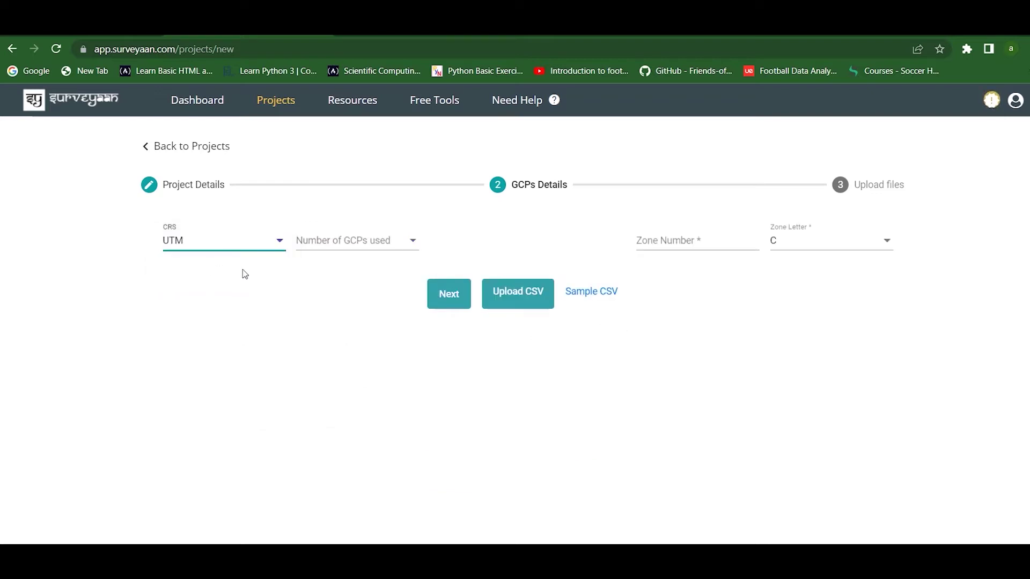
pyautogui.click(381, 248)
pyautogui.click(381, 248)
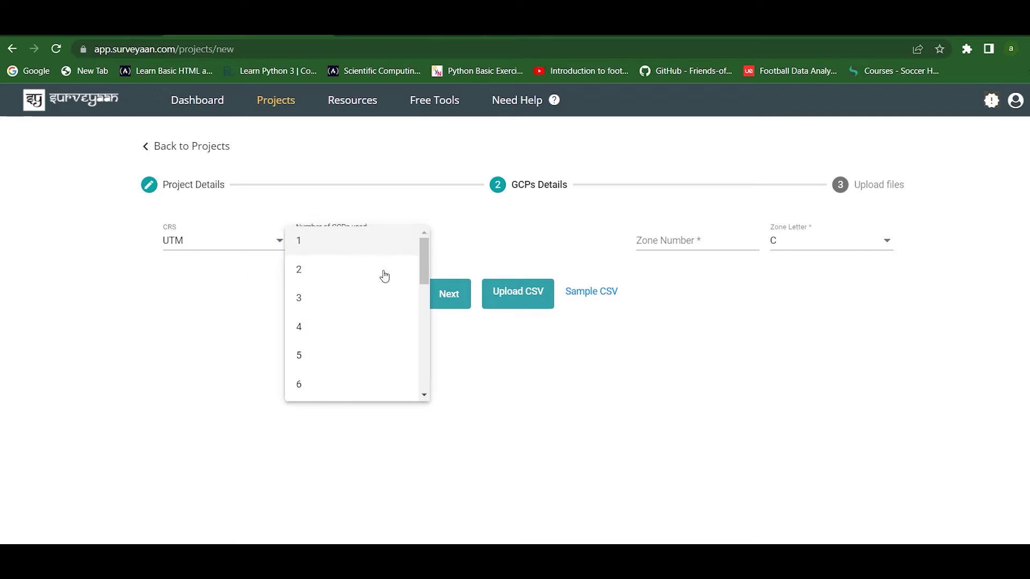
pyautogui.click(375, 323)
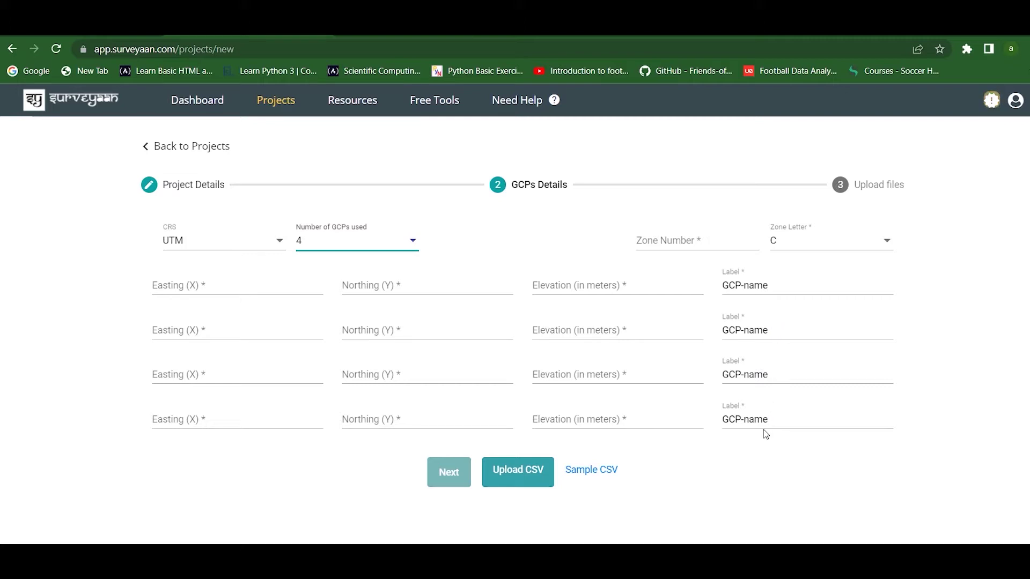
# Download the sample GCP archive and view Lat_Long.csv and UTM.csv in Excel.
pyautogui.click(576, 473)
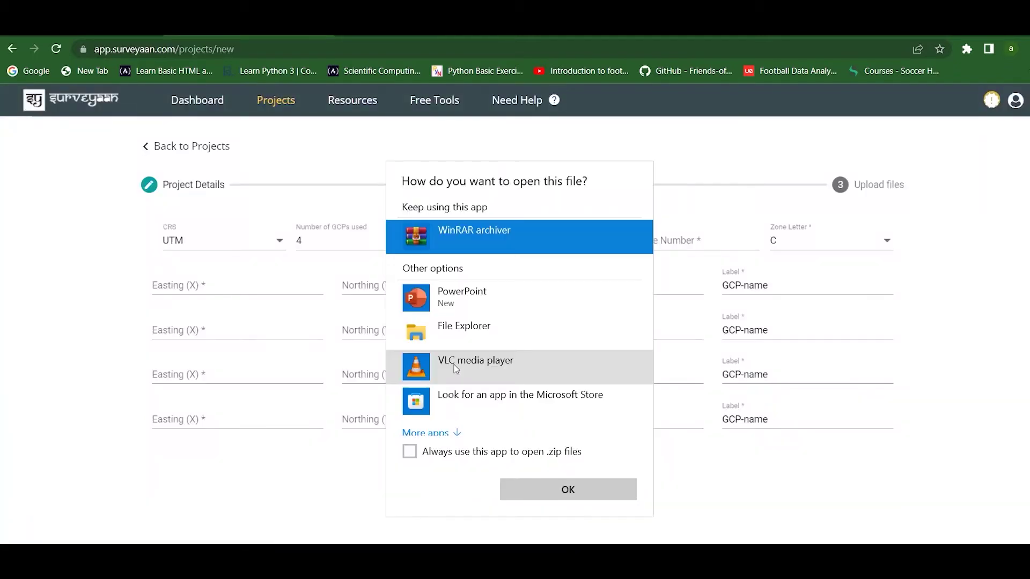
pyautogui.doubleClick(478, 238)
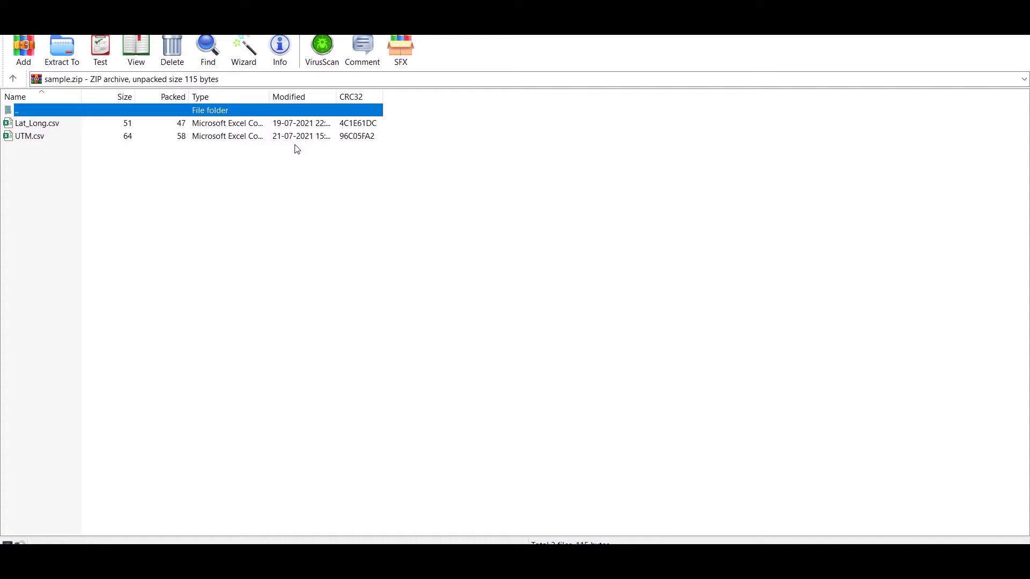
pyautogui.click(290, 125)
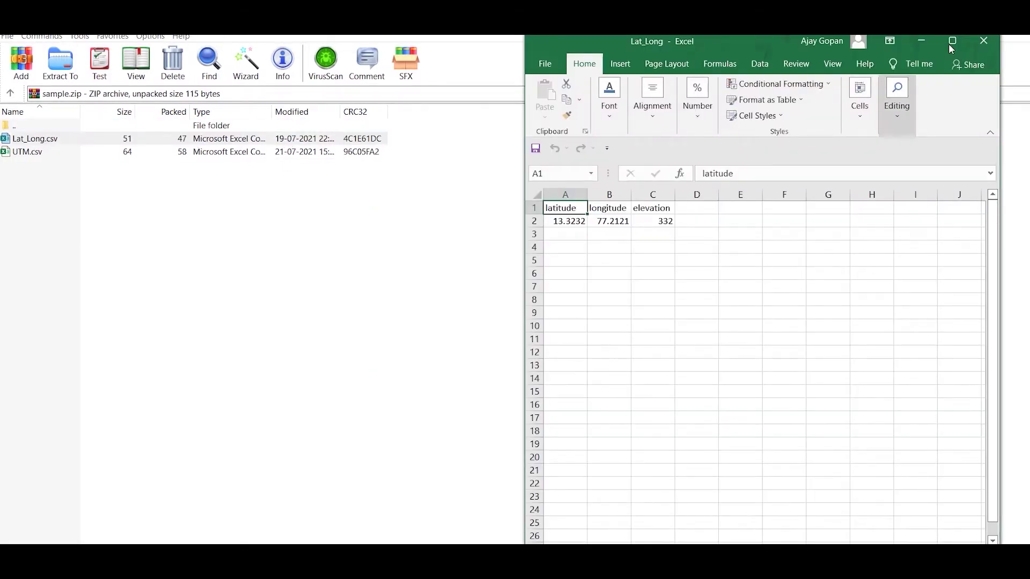
pyautogui.click(952, 42)
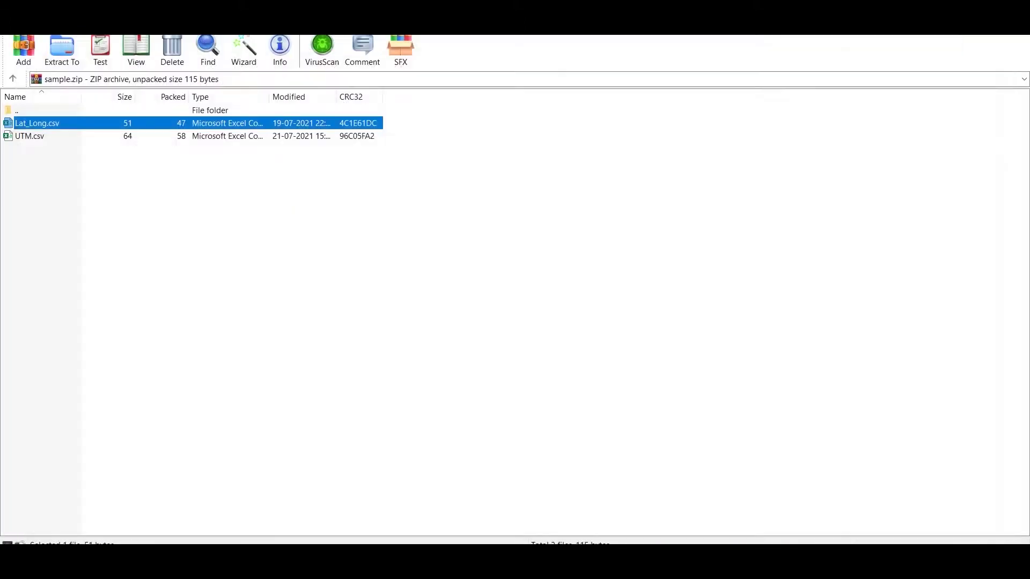
pyautogui.press('Down')
pyautogui.press('Return')
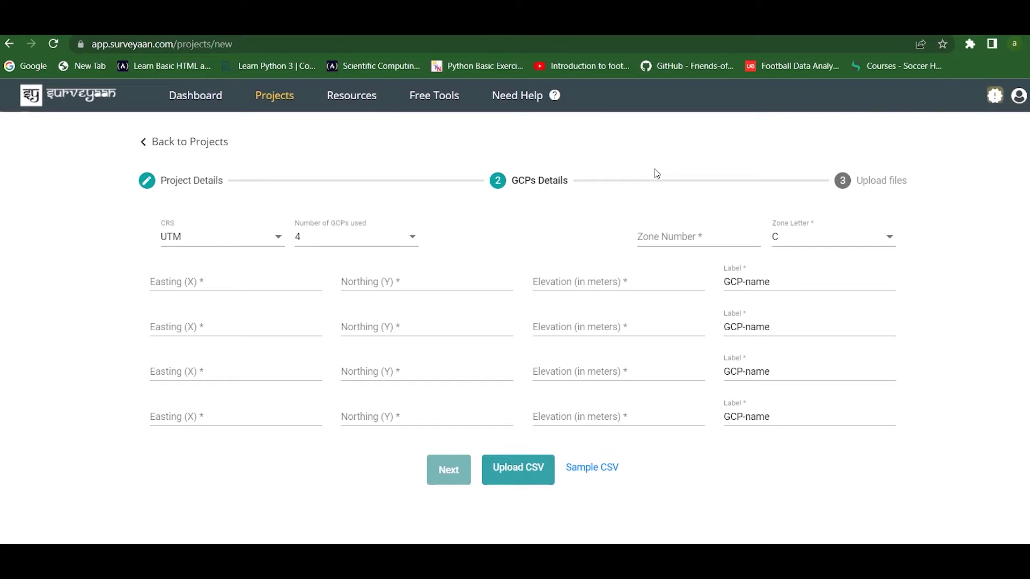
# Set the coordinate system back to WGS84, import four GCPs from Lat_Long.csv, and continue.
pyautogui.click(264, 239)
pyautogui.click(258, 220)
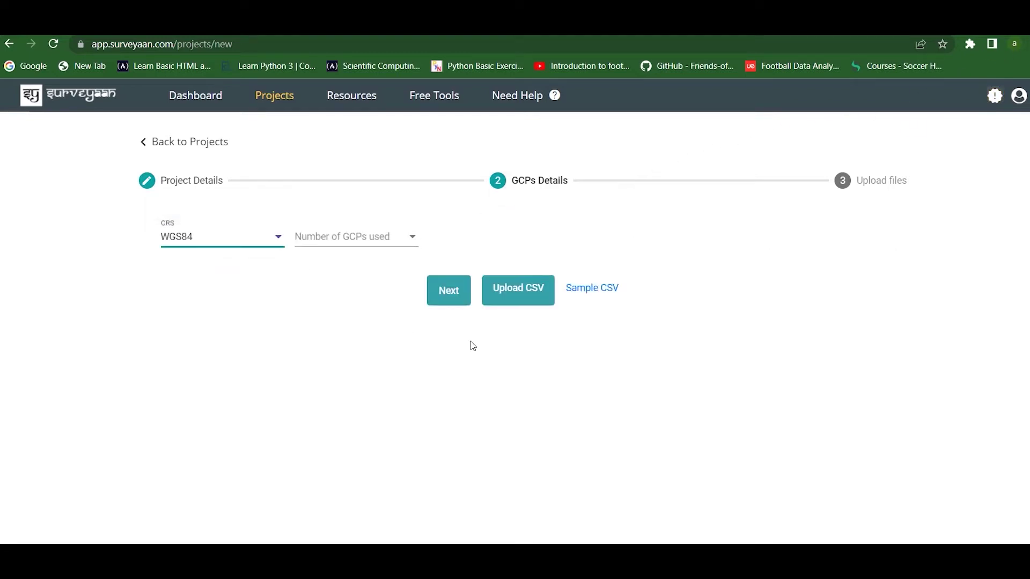
pyautogui.click(514, 292)
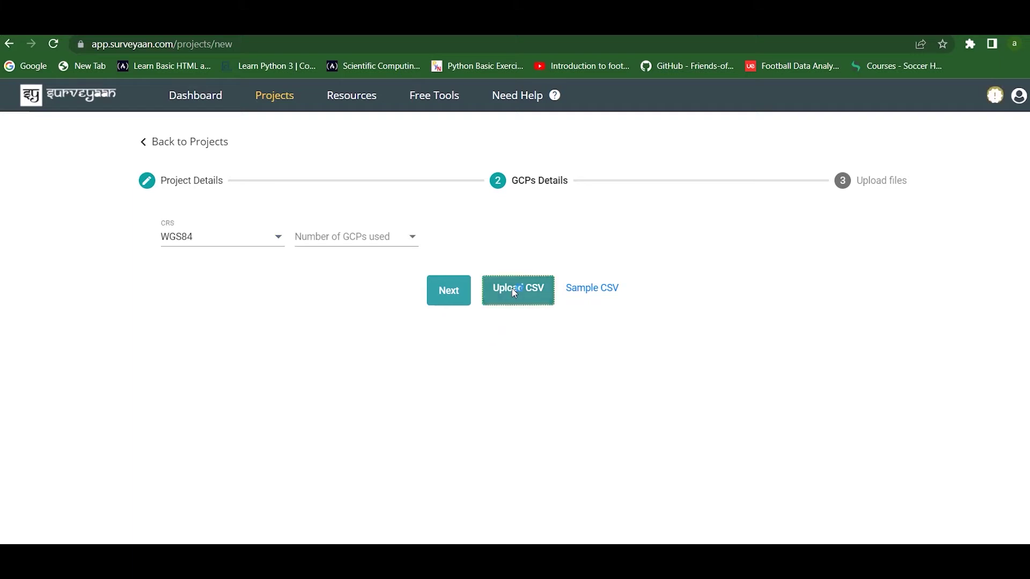
pyautogui.click(273, 182)
pyautogui.click(456, 388)
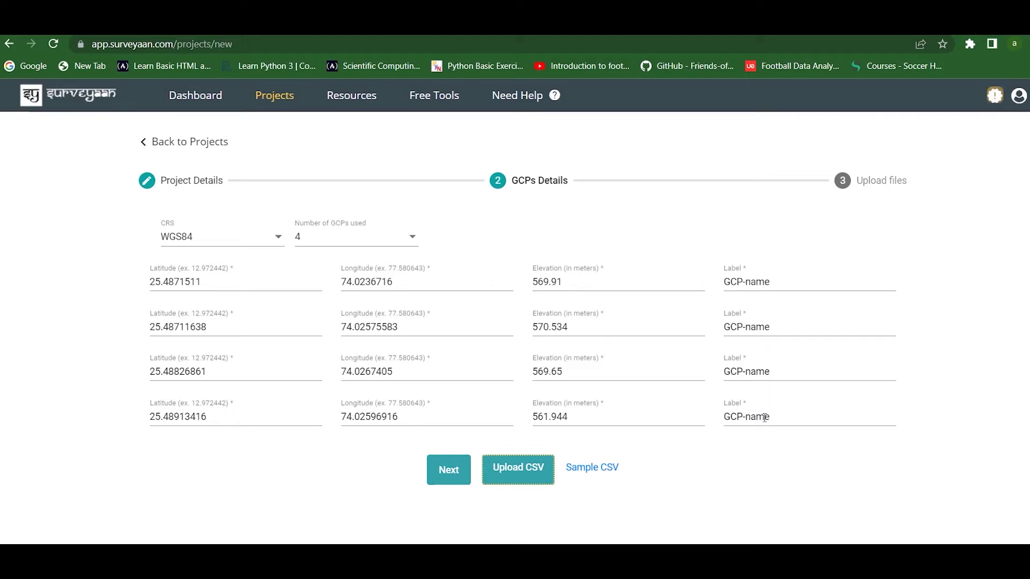
pyautogui.click(435, 483)
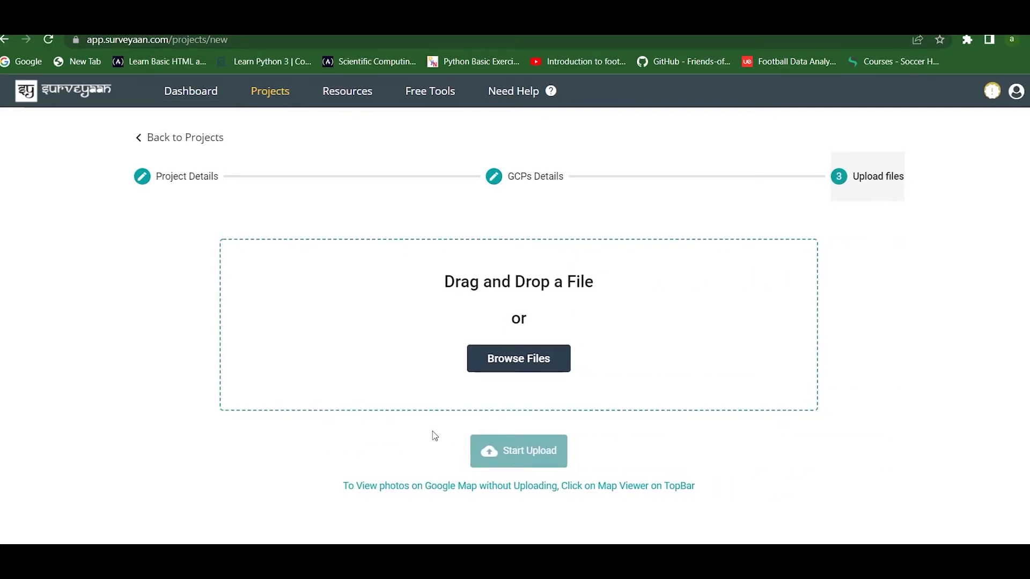
# Upload every GOPR drone photo from the GeoWorkspace data folder.
pyautogui.click(499, 359)
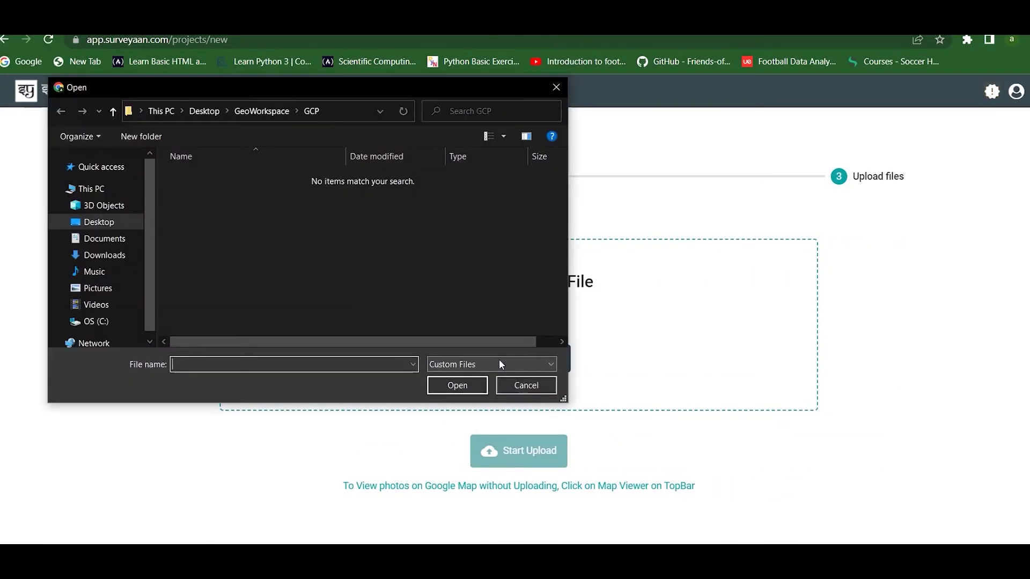
pyautogui.click(243, 111)
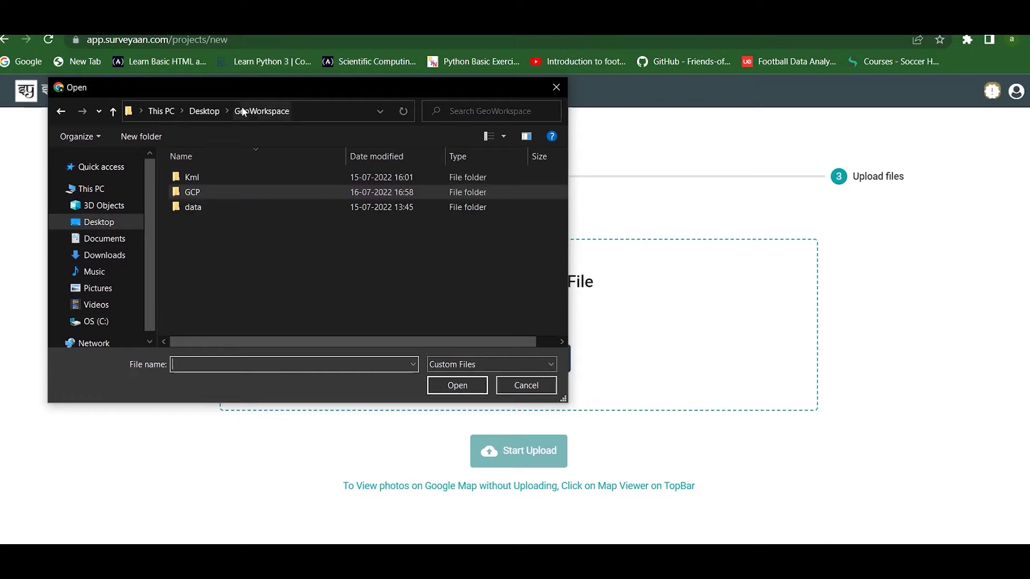
pyautogui.doubleClick(227, 206)
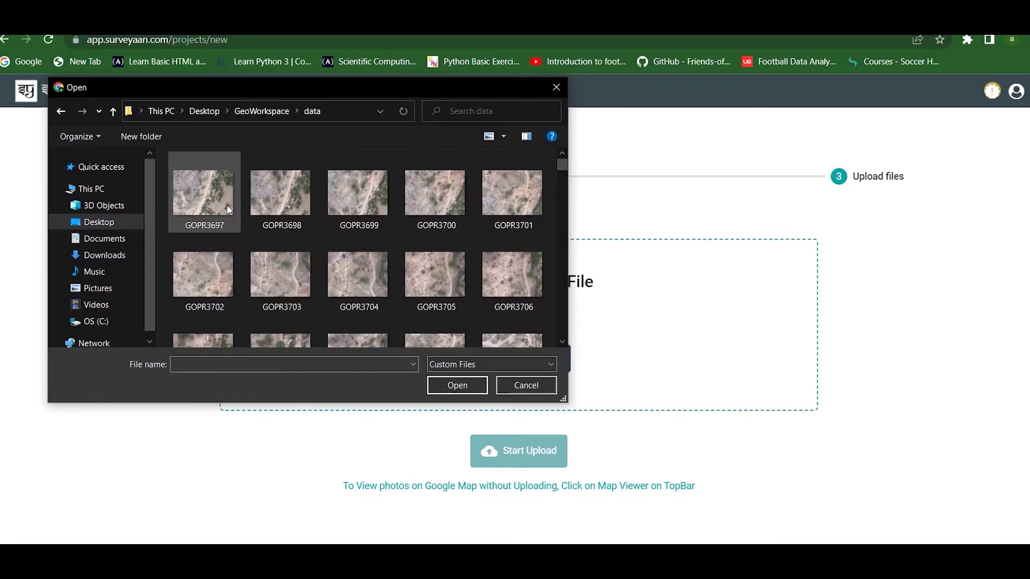
pyautogui.hotkey('ctrl', 'a')
pyautogui.click(439, 384)
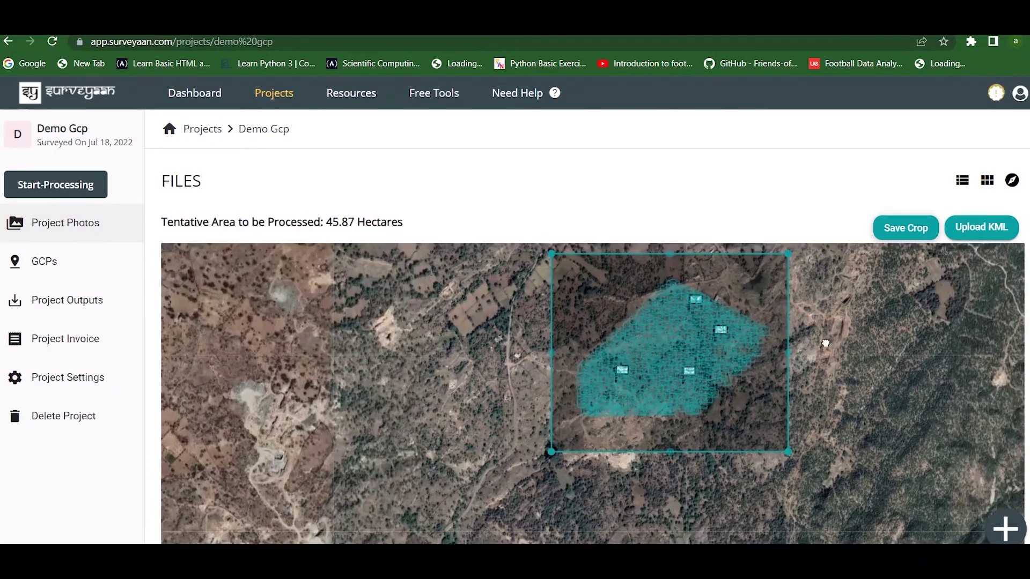
# Drag the crop rectangle's corners inward around the photo footprint, reducing it to 28.57 hectares.
pyautogui.moveTo(823, 340); pyautogui.dragTo(758, 365)
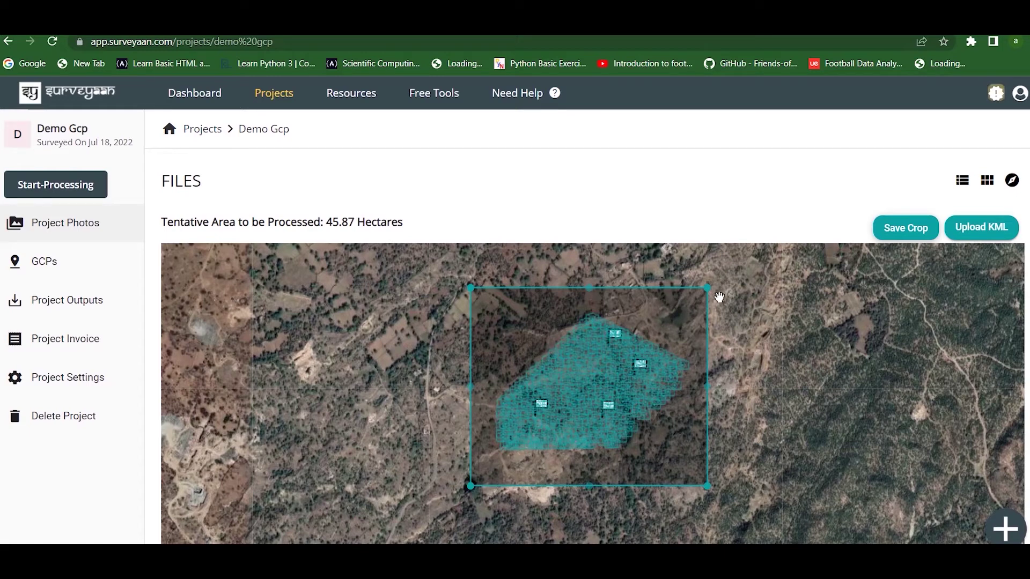
pyautogui.moveTo(704, 295); pyautogui.dragTo(695, 336)
pyautogui.moveTo(471, 287); pyautogui.dragTo(481, 416)
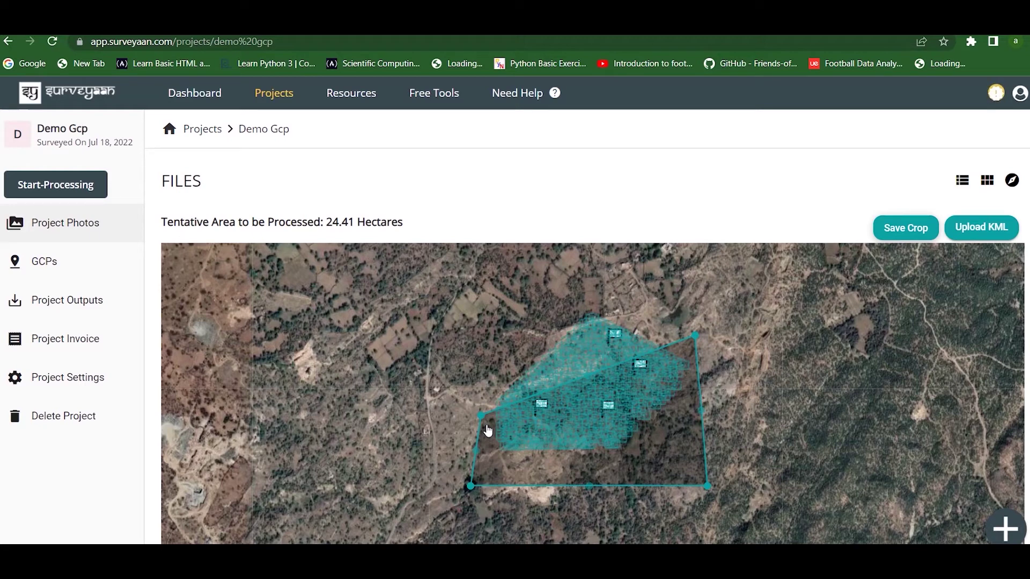
pyautogui.moveTo(483, 411); pyautogui.dragTo(519, 303)
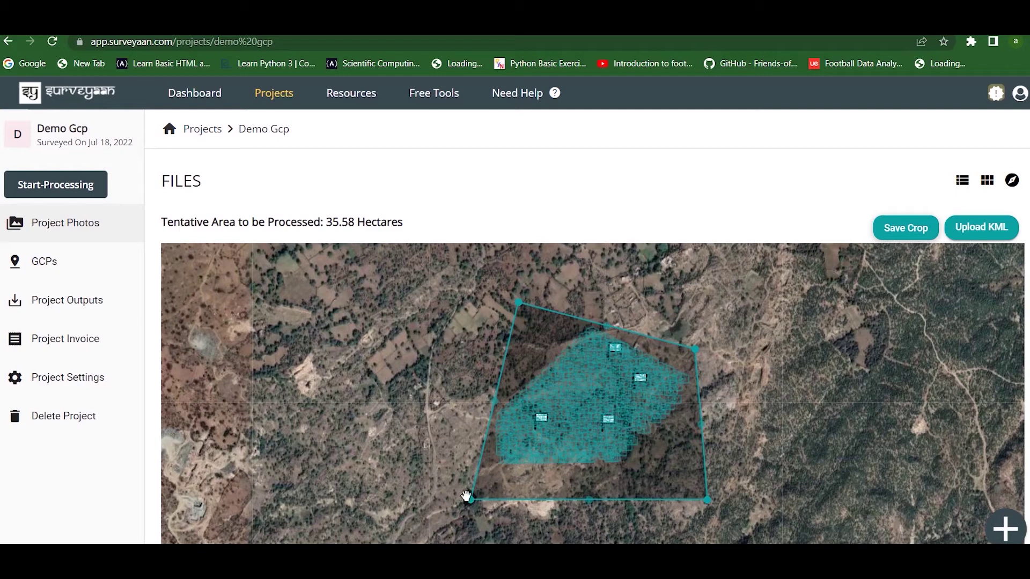
pyautogui.moveTo(472, 504); pyautogui.dragTo(482, 475)
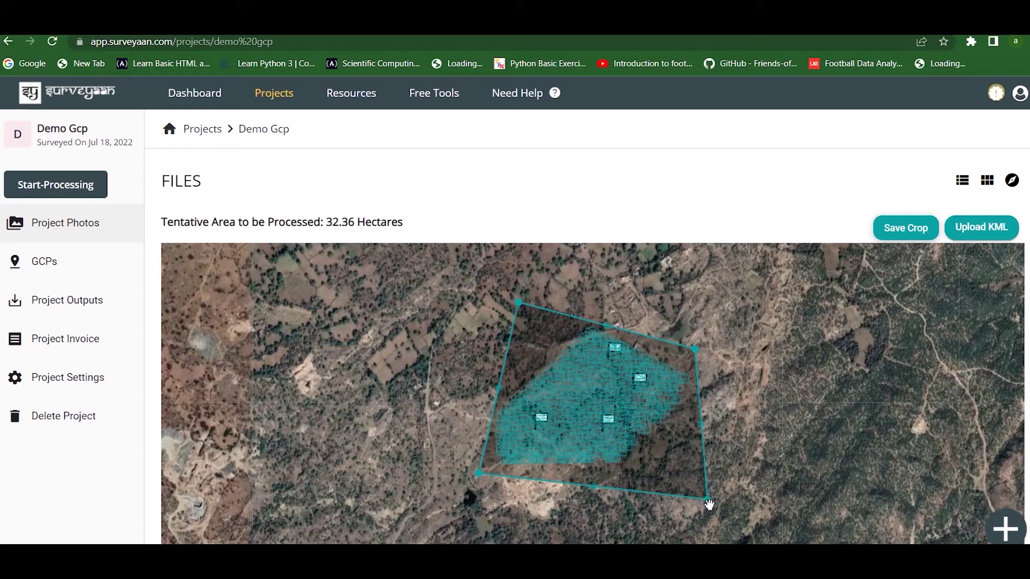
pyautogui.moveTo(709, 503); pyautogui.dragTo(680, 480)
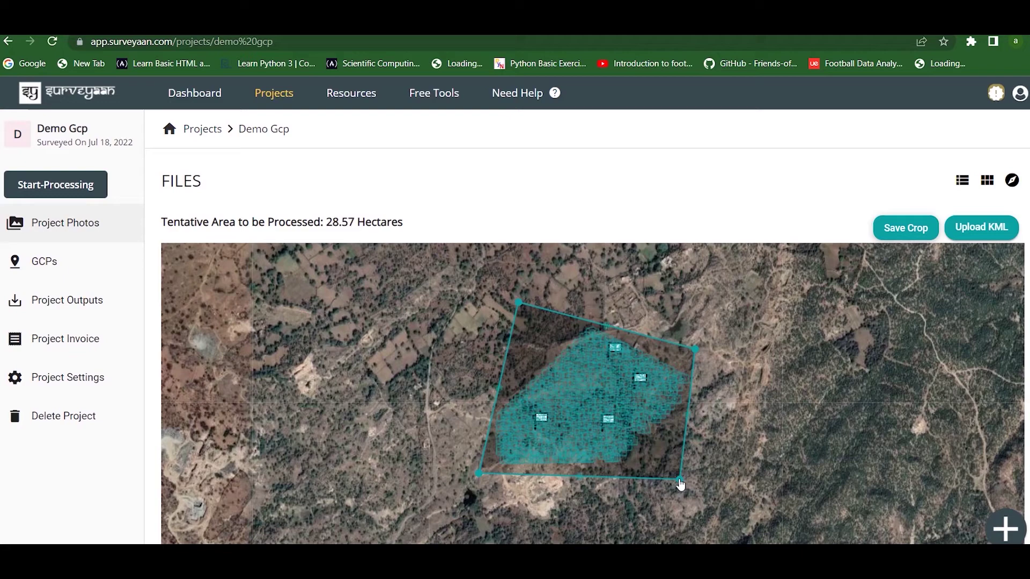
# Save the 28.57-hectare crop boundary, dismissing the add-photos file picker without uploading.
pyautogui.click(923, 228)
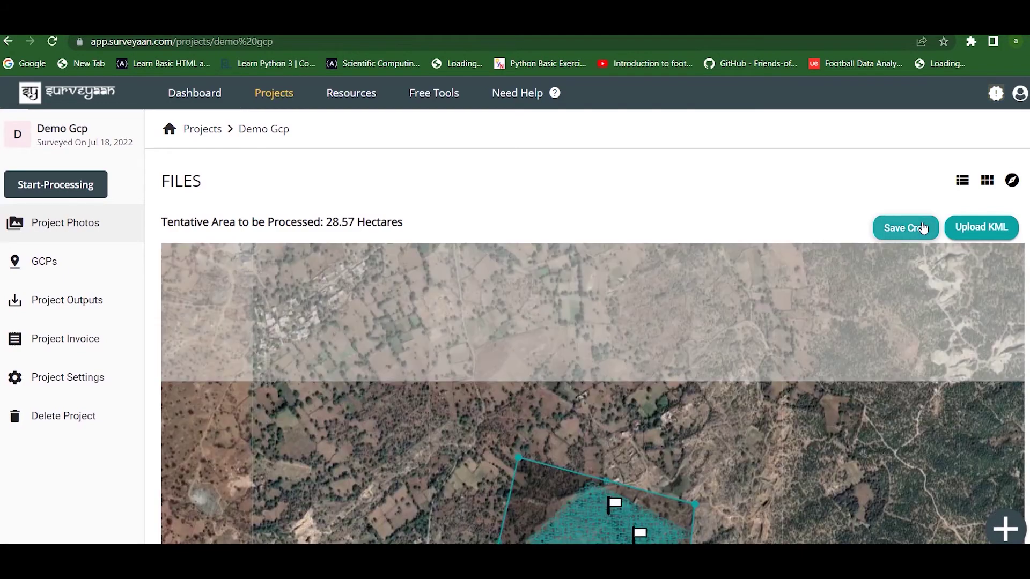
pyautogui.click(1009, 530)
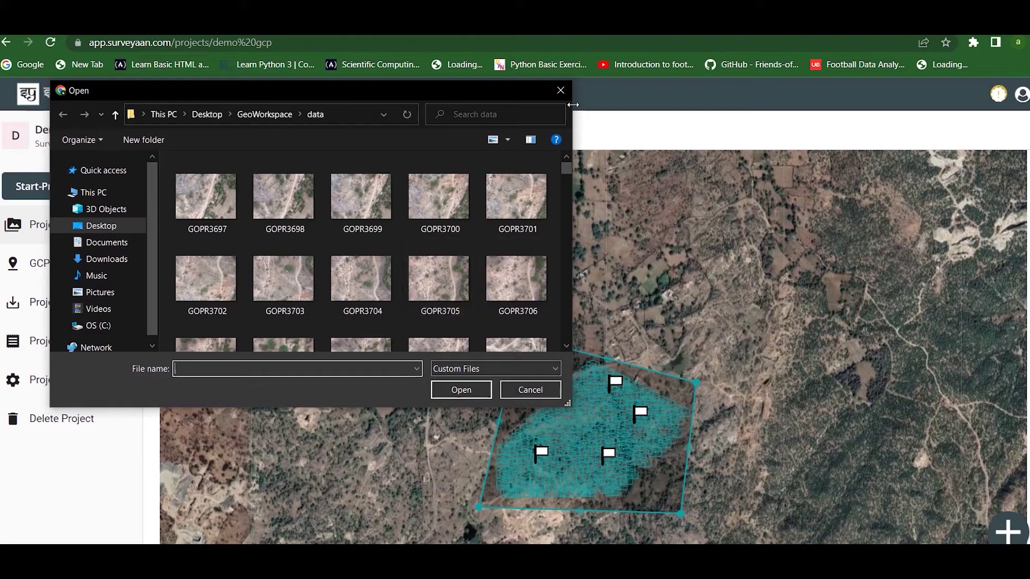
pyautogui.click(560, 90)
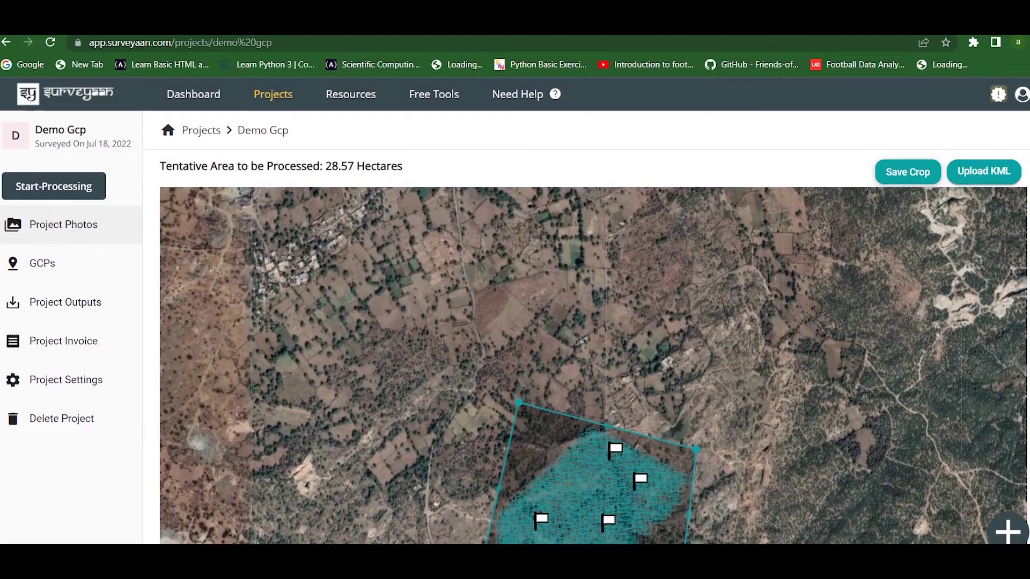
# Inspect a photo marker and the GCP-4 flag on the map, clearing each selection.
pyautogui.moveTo(620, 454)
pyautogui.click(594, 432)
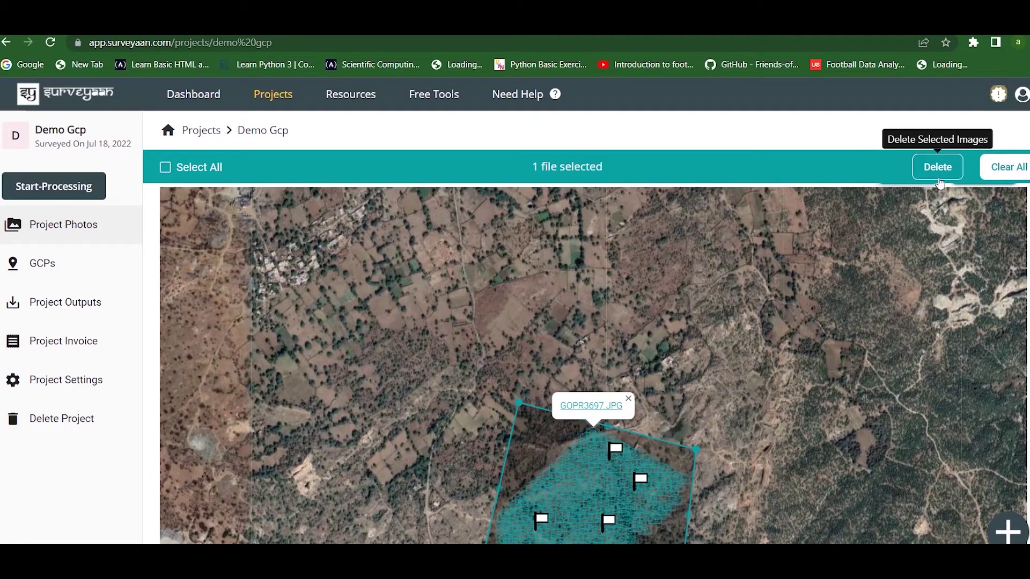
pyautogui.click(990, 181)
pyautogui.click(616, 450)
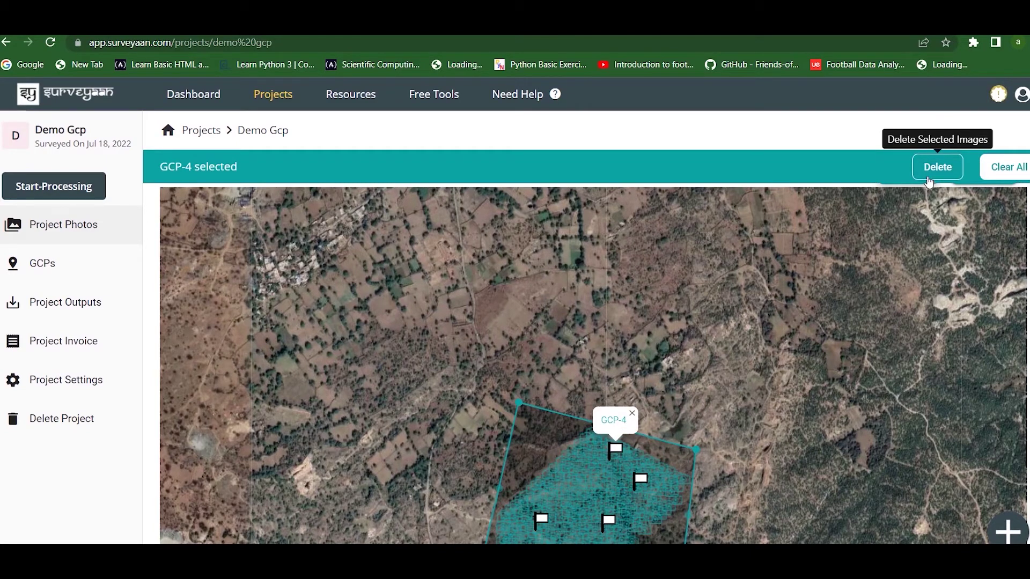
pyautogui.click(1001, 178)
# Load the test KML from GeoWorkspace > Kml as the crop boundary.
pyautogui.click(1002, 178)
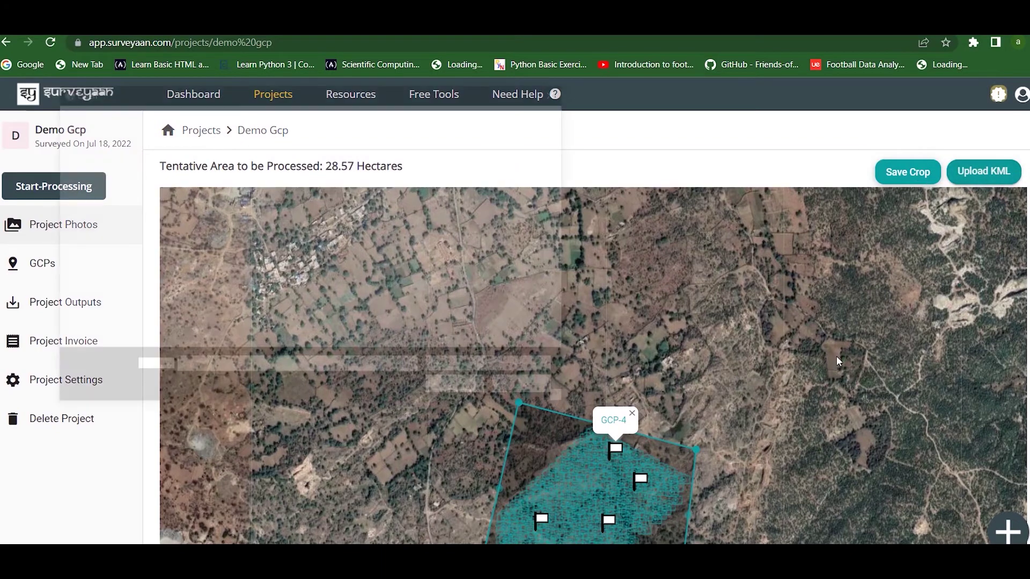
pyautogui.click(263, 114)
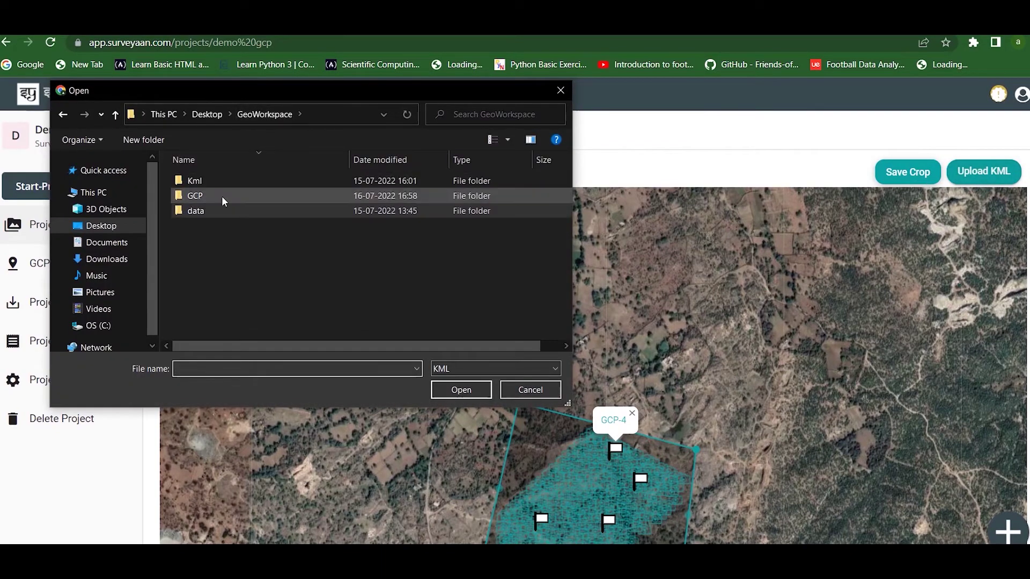
pyautogui.doubleClick(221, 180)
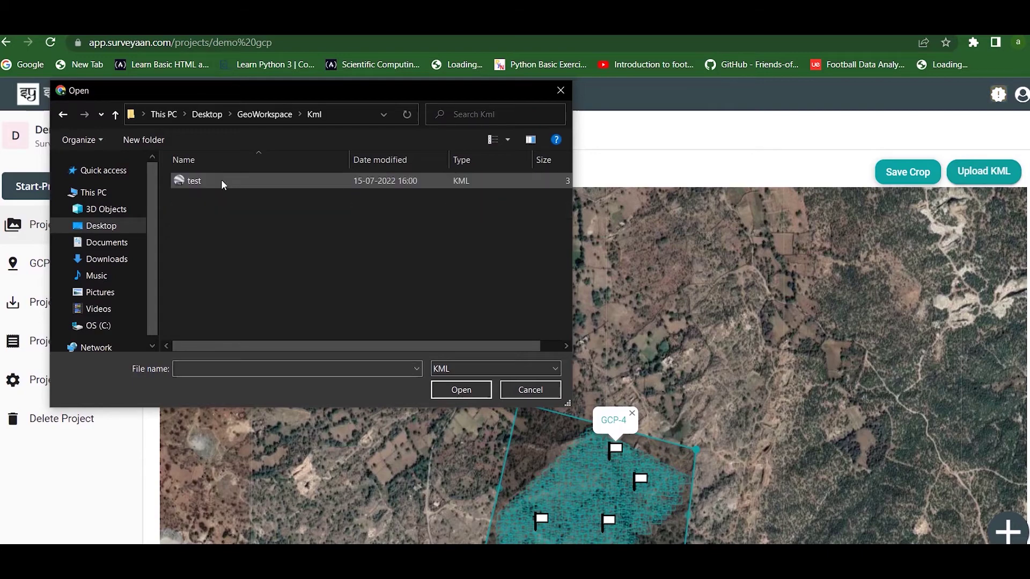
pyautogui.doubleClick(221, 182)
# Raise the boundary's top edge slightly and save the crop at 32.64 hectares.
pyautogui.moveTo(710, 407); pyautogui.dragTo(686, 286)
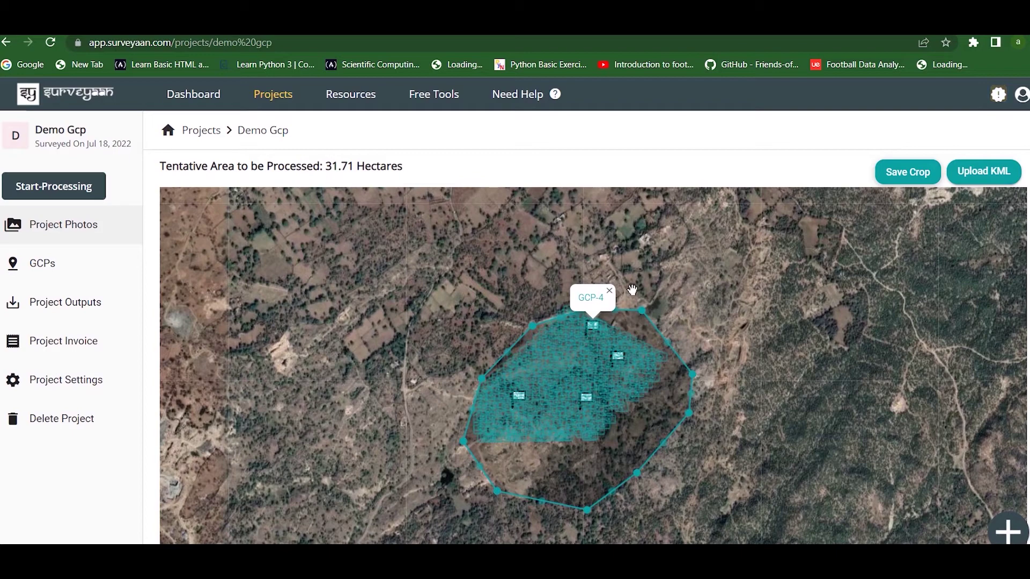
pyautogui.click(610, 290)
pyautogui.moveTo(588, 309); pyautogui.dragTo(583, 293)
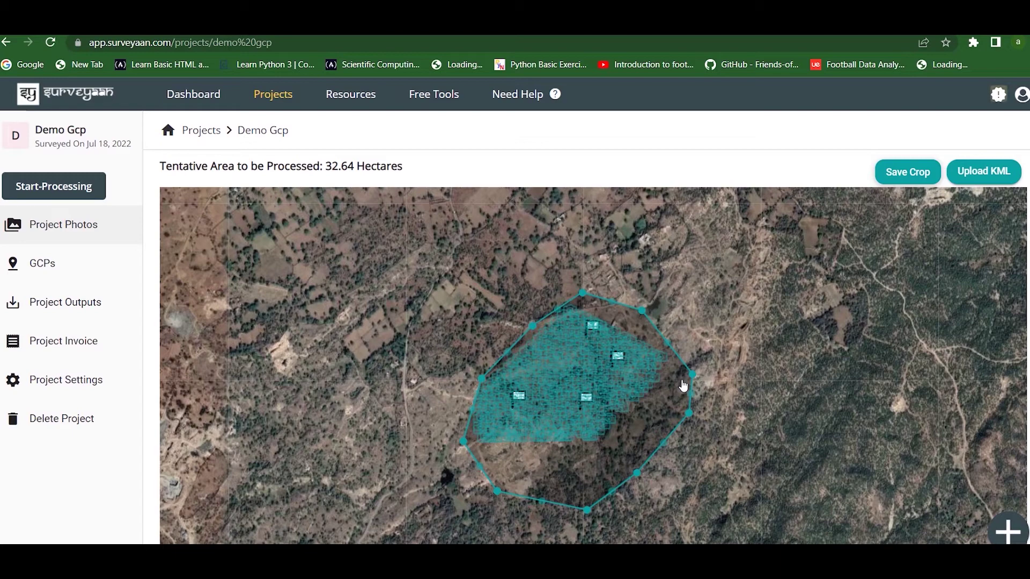
pyautogui.click(906, 173)
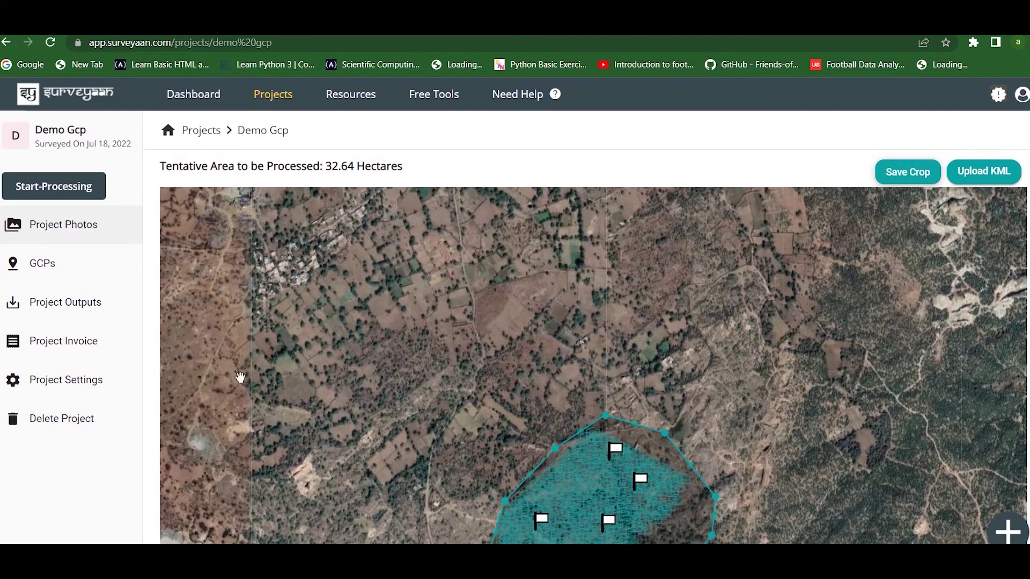
pyautogui.click(77, 279)
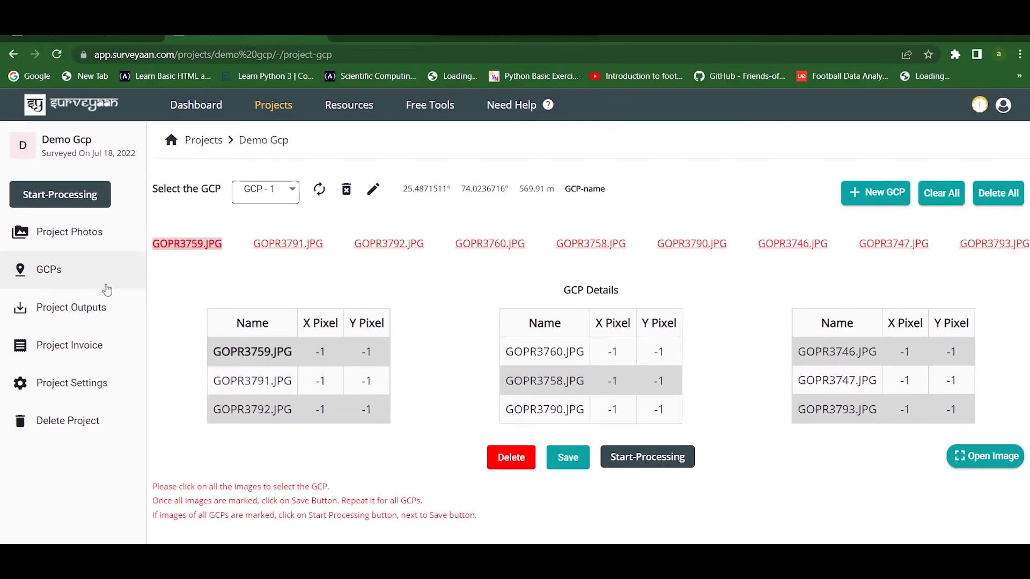
pyautogui.click(261, 194)
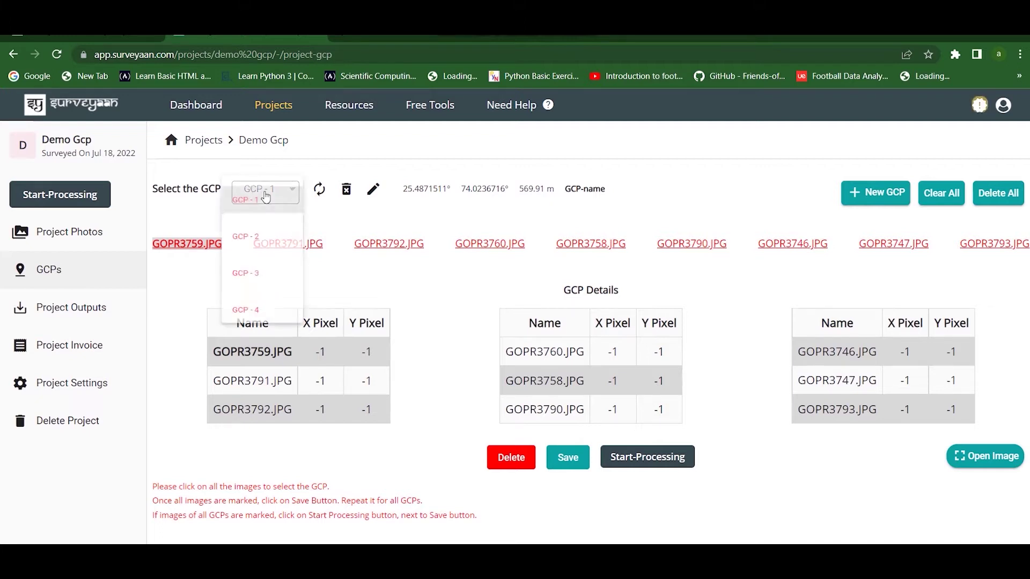
pyautogui.click(266, 243)
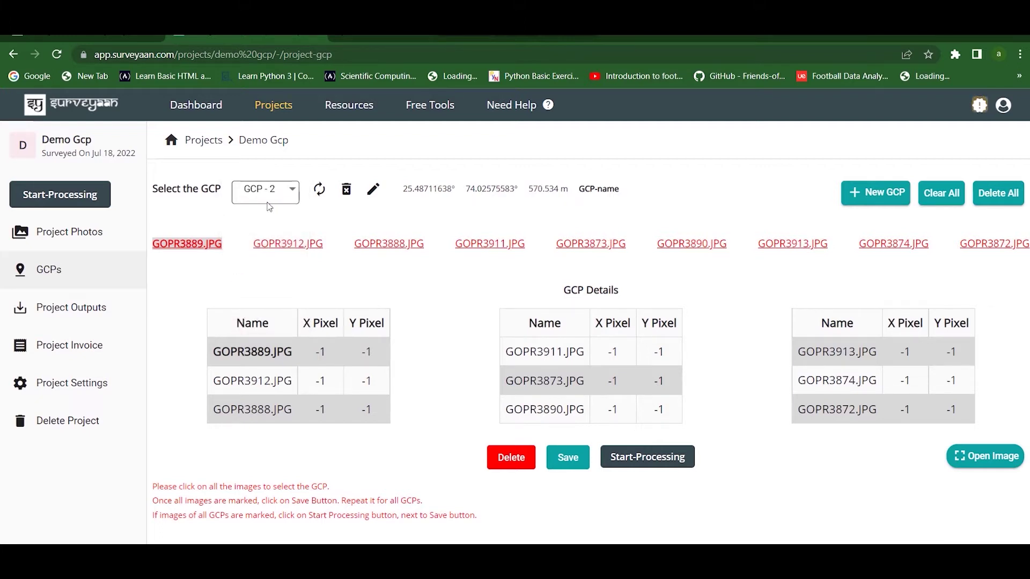
pyautogui.click(278, 198)
pyautogui.click(281, 255)
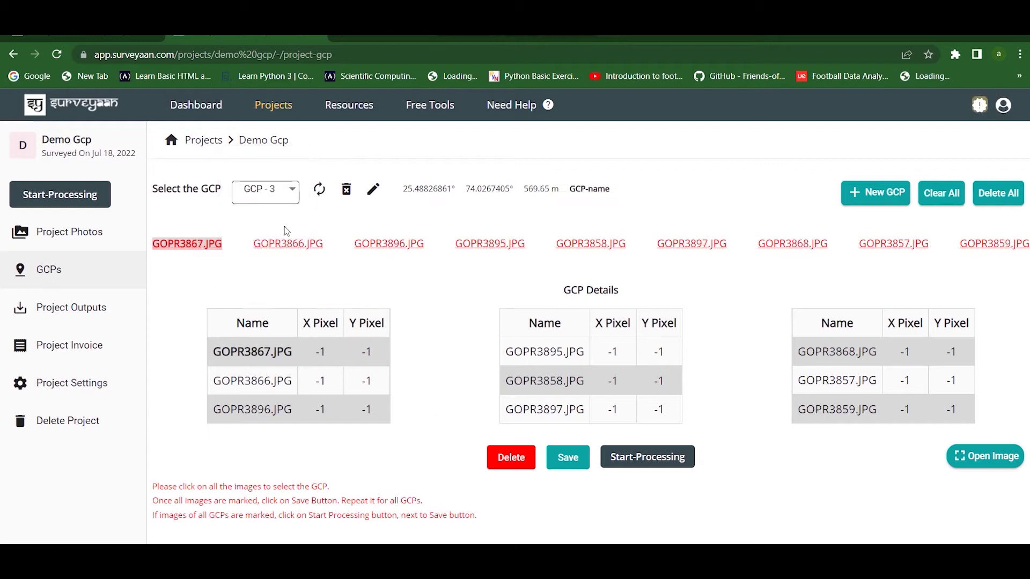
pyautogui.click(295, 199)
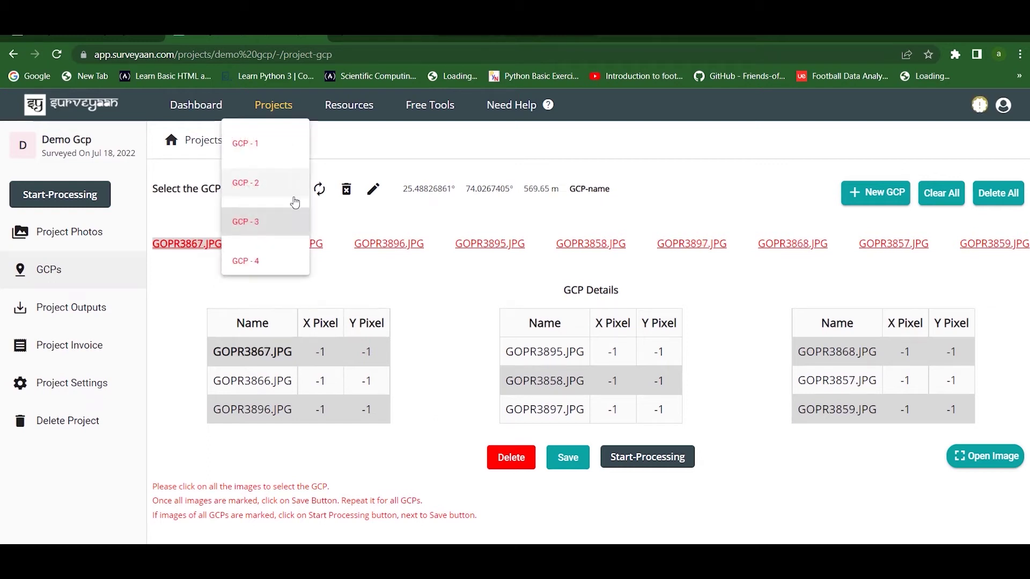
pyautogui.click(284, 263)
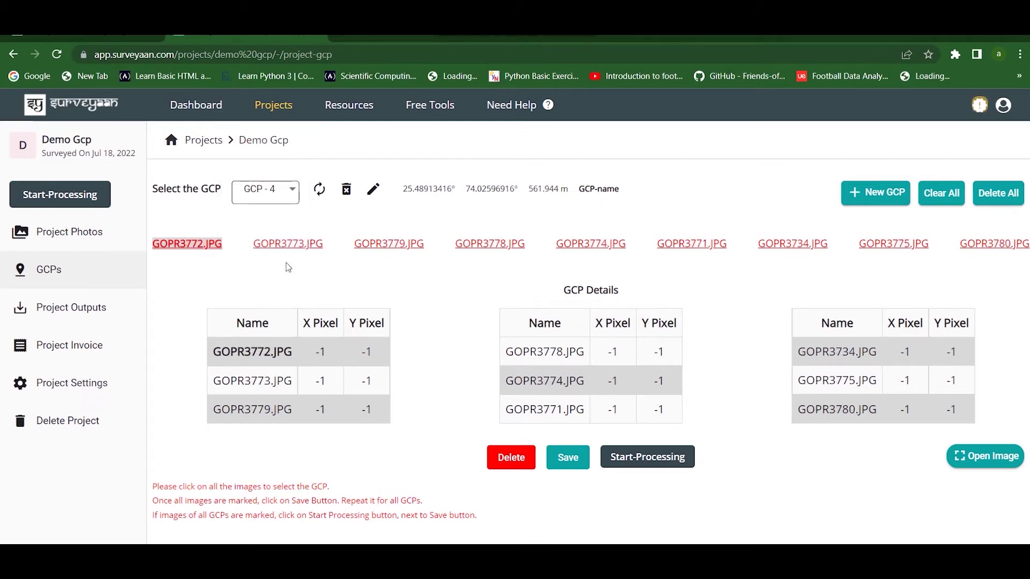
pyautogui.click(273, 194)
pyautogui.click(274, 210)
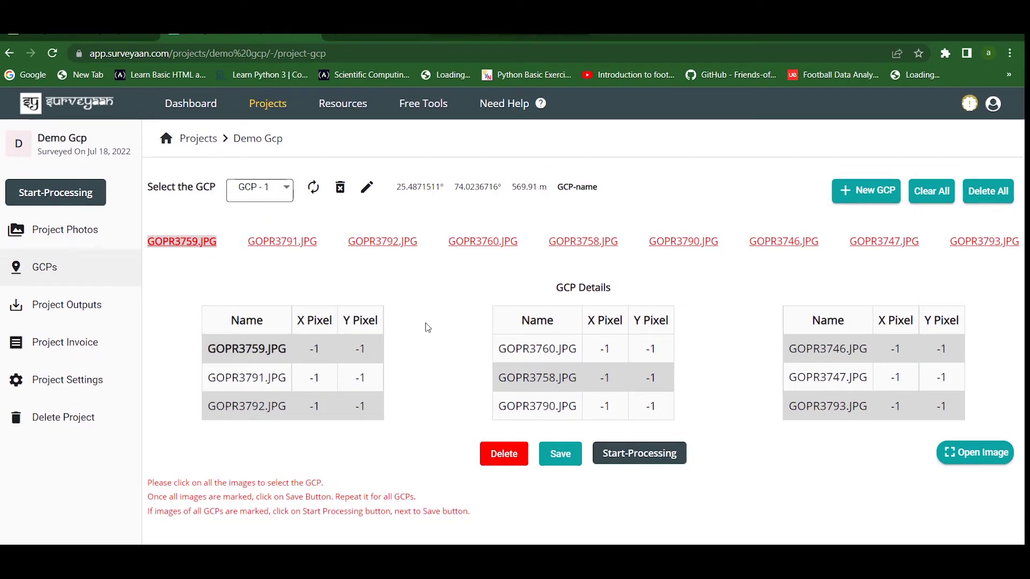
# Mark the GCP - 1 target centre on GOPR3759.JPG at 32X zoom, at X 1678, Y 1844.
pyautogui.click(969, 457)
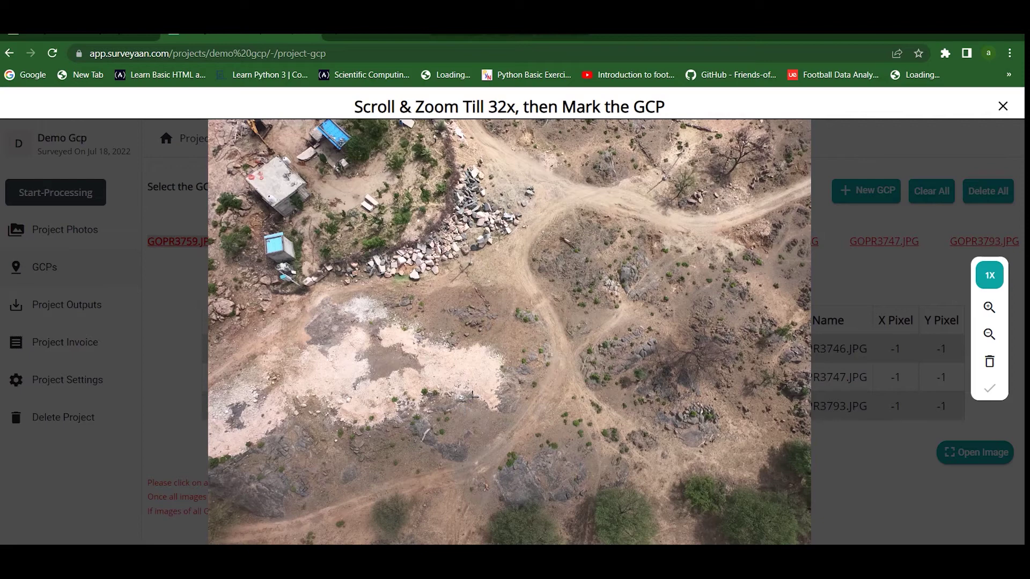
pyautogui.scroll(2, 472, 396)
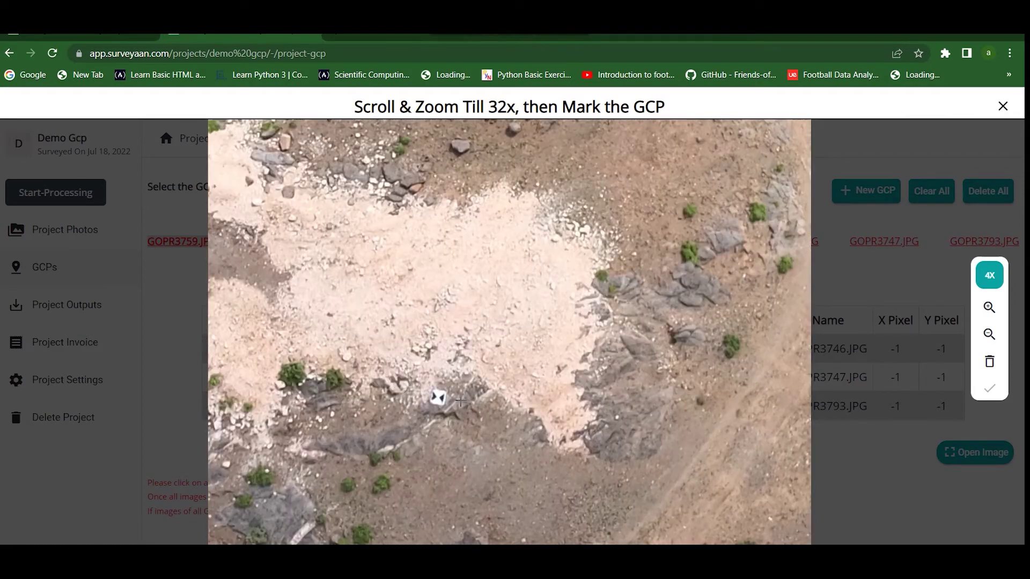
pyautogui.scroll(2, 460, 401)
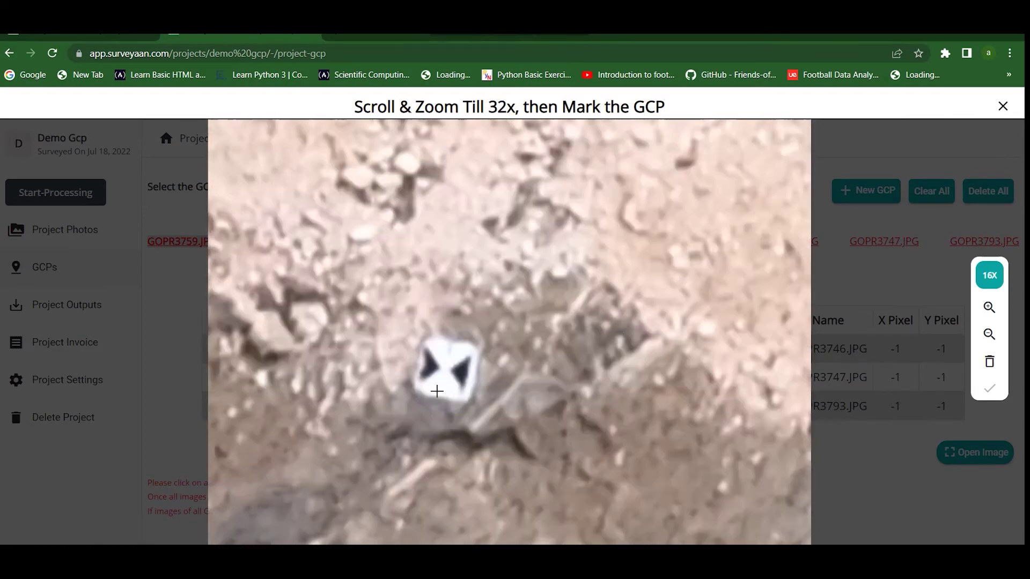
pyautogui.scroll(1, 437, 391)
pyautogui.click(426, 337)
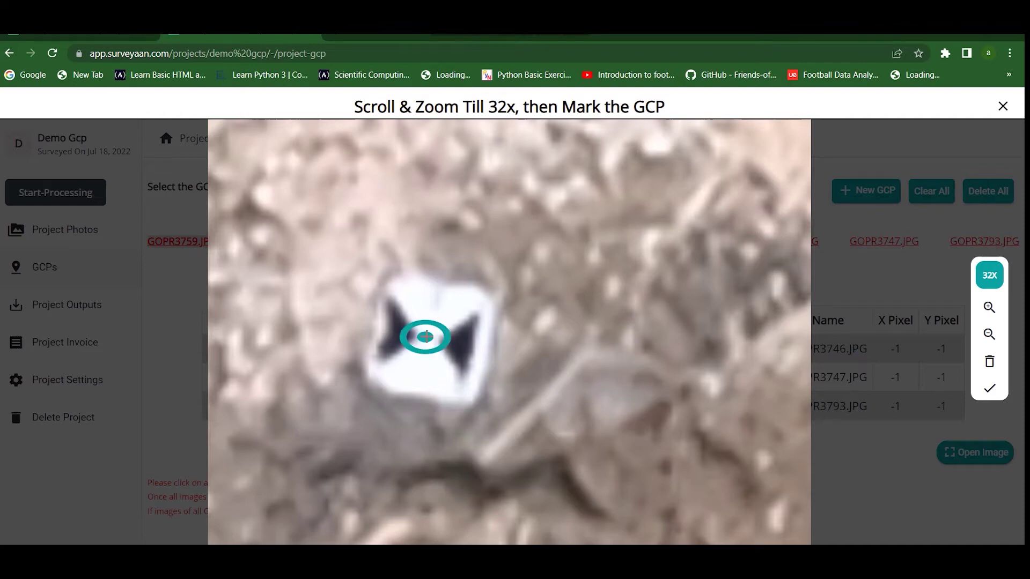
pyautogui.click(990, 387)
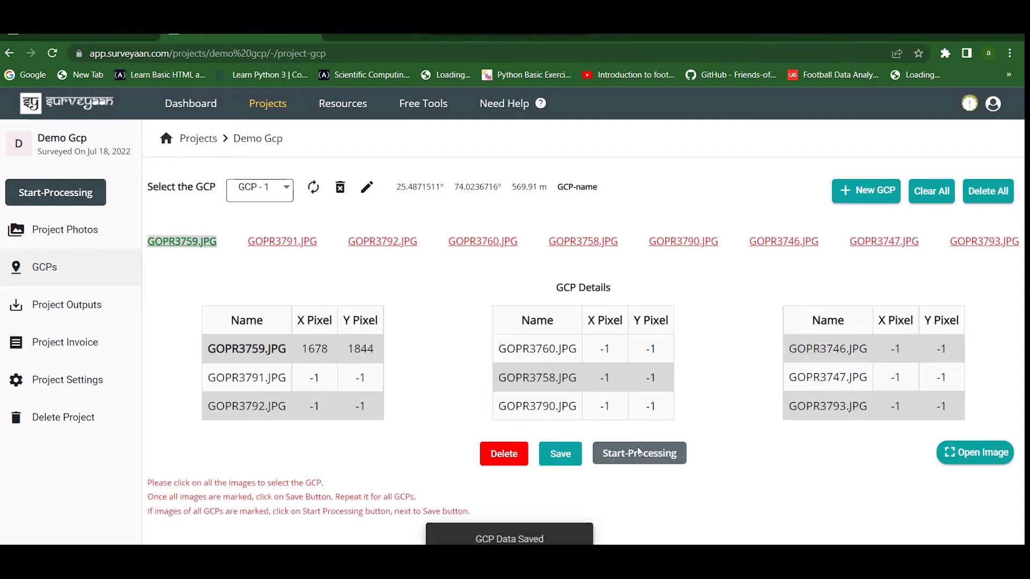
pyautogui.click(260, 243)
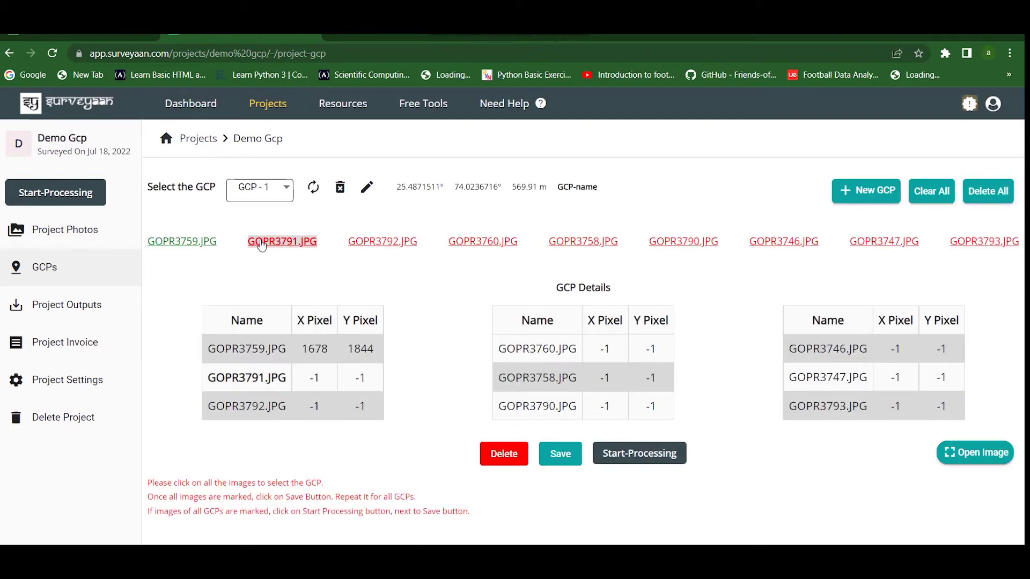
# Mark and confirm the GCP - 1 target on GOPR3791.JPG at pixel X 2485, Y 721.
pyautogui.click(999, 456)
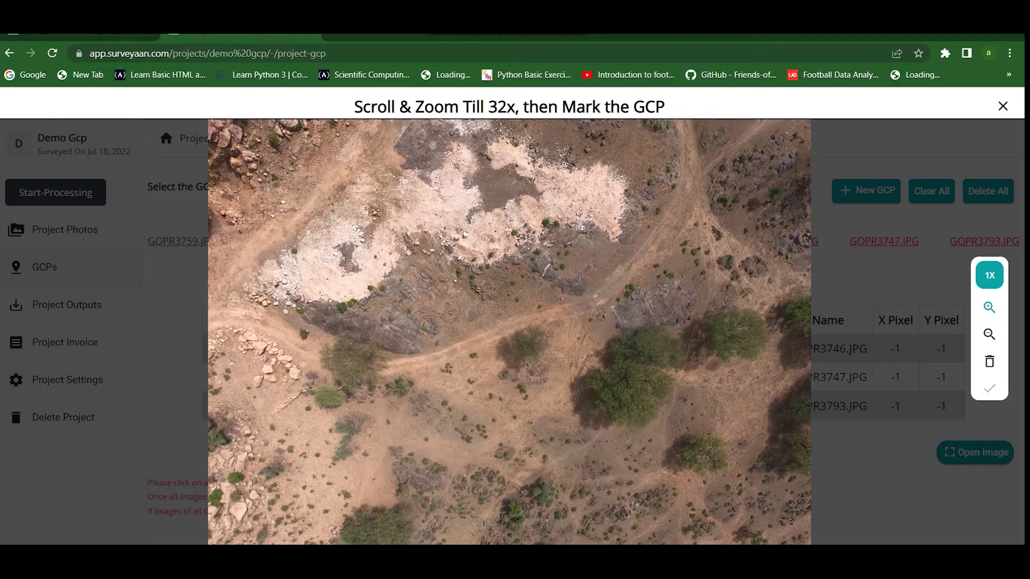
pyautogui.scroll(2, 583, 227)
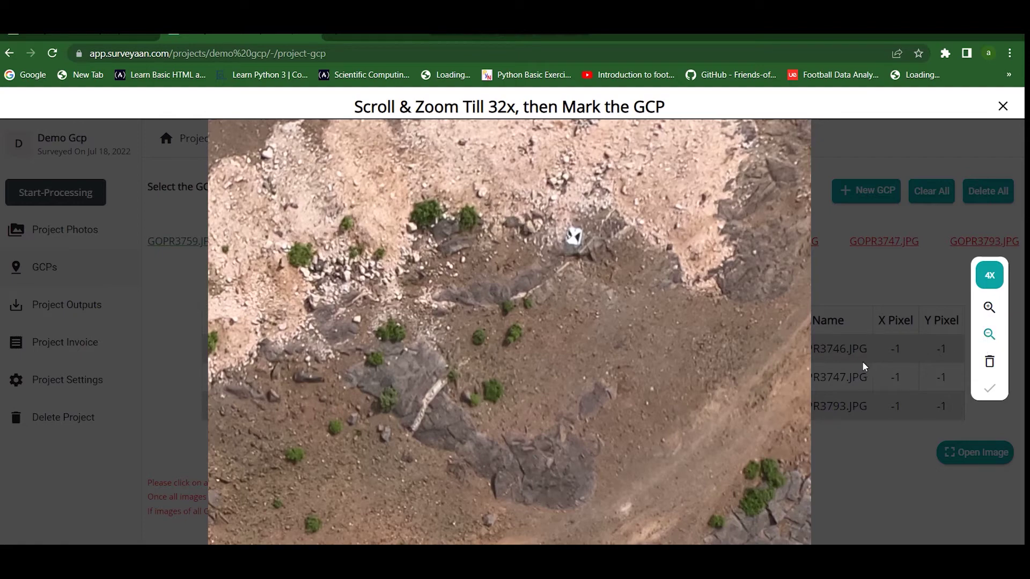
pyautogui.scroll(-1, 588, 242)
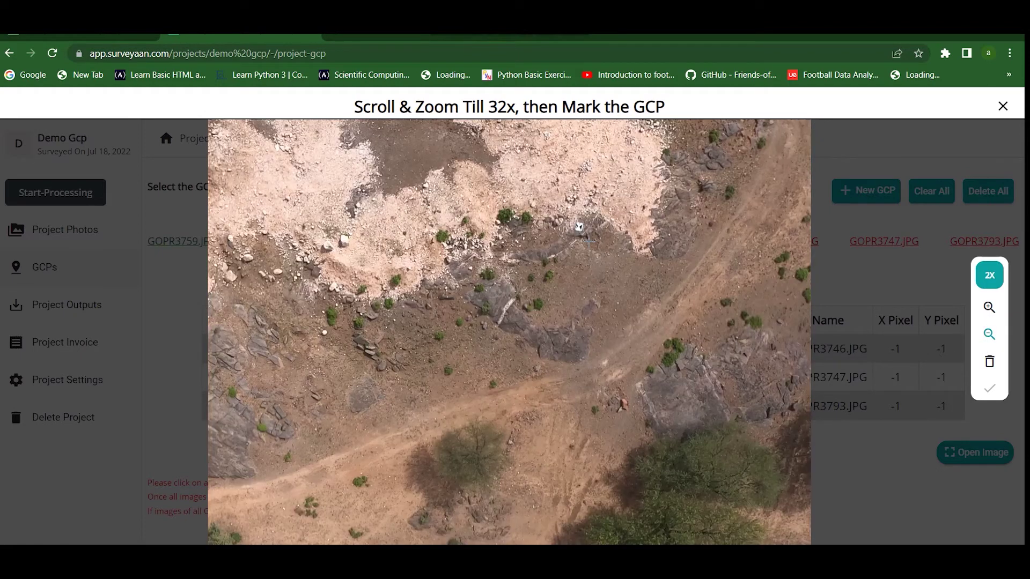
pyautogui.scroll(-1, 587, 235)
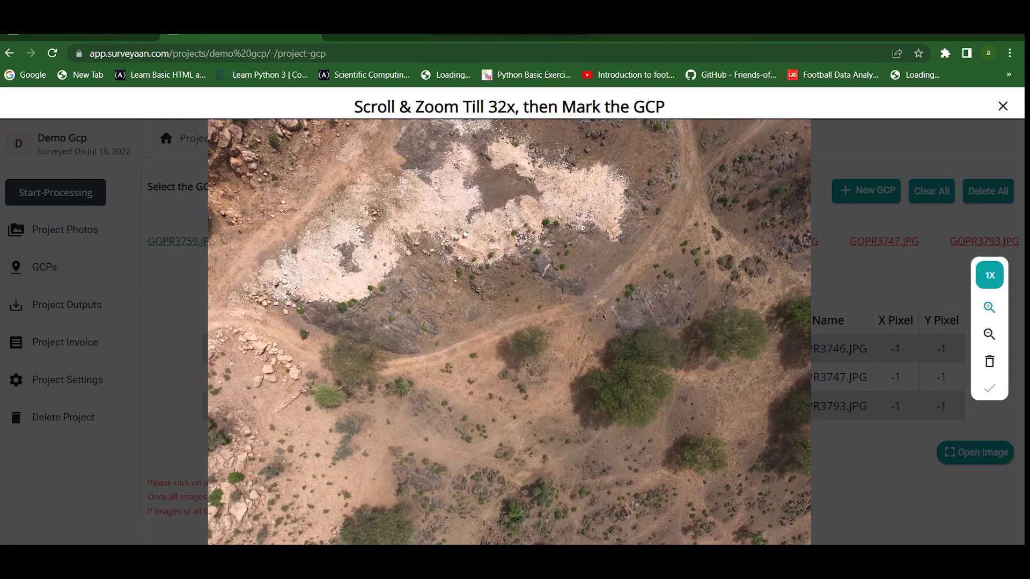
pyautogui.scroll(2, 582, 228)
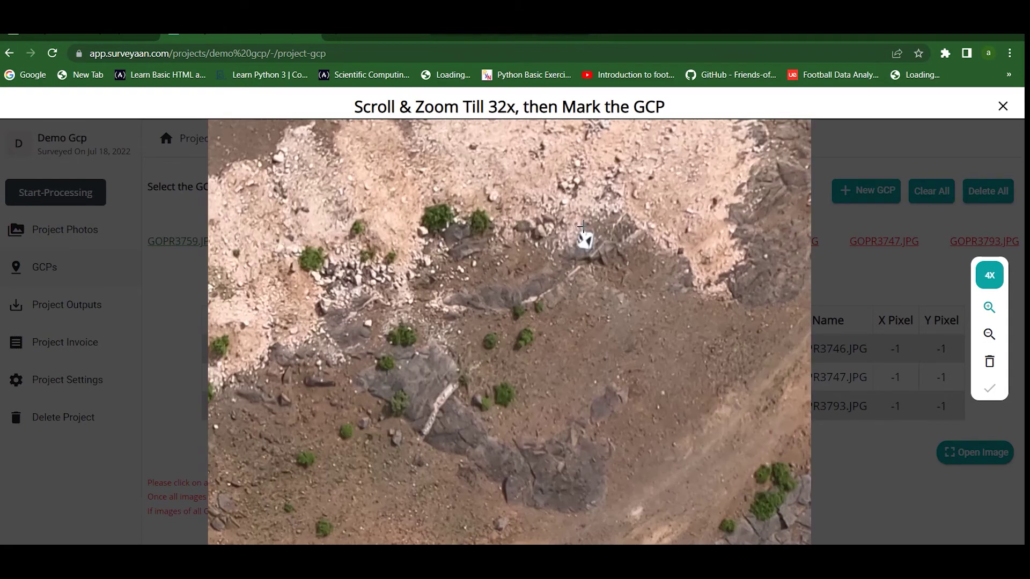
pyautogui.scroll(1, 582, 228)
pyautogui.scroll(1, 584, 235)
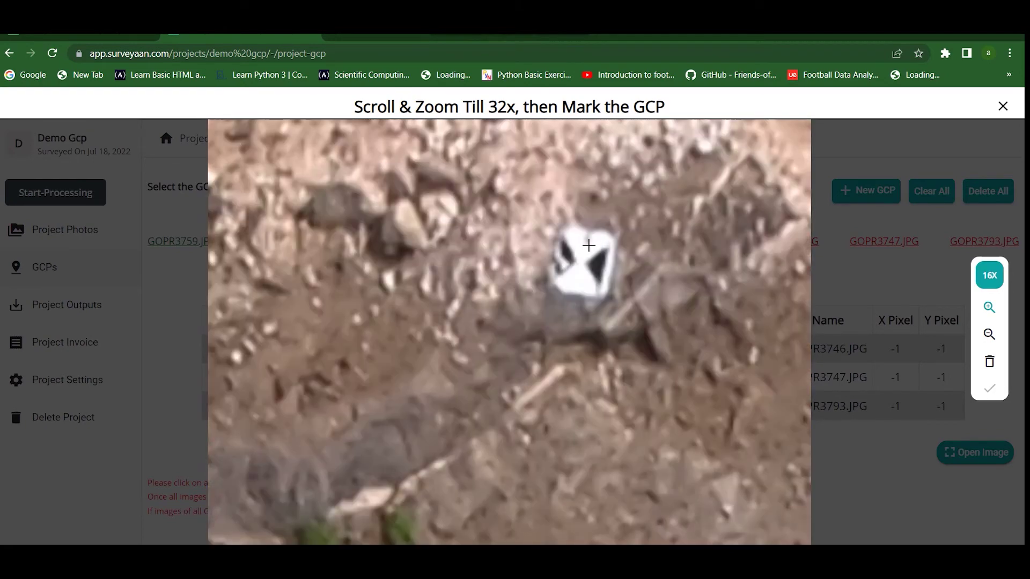
pyautogui.scroll(1, 586, 247)
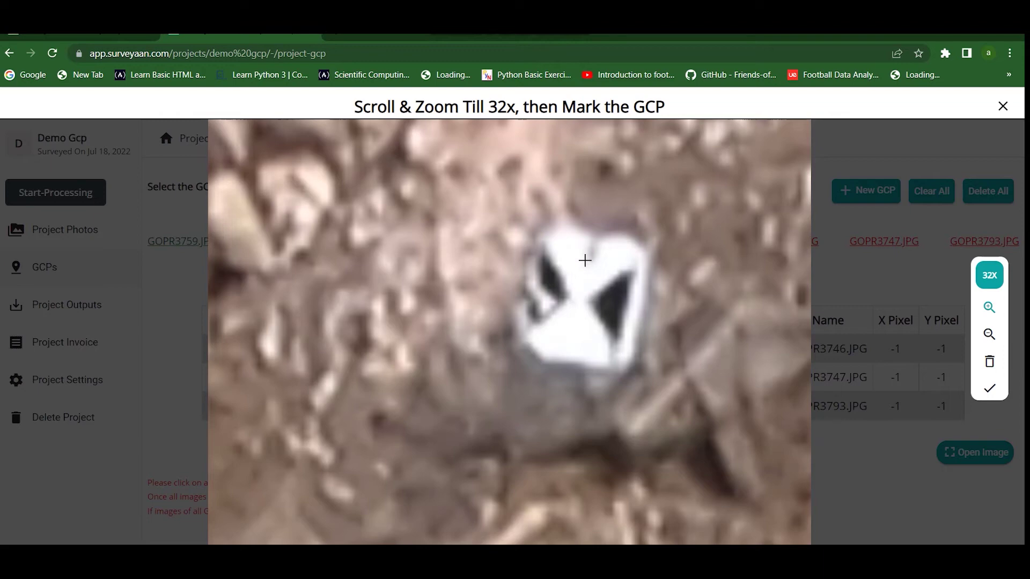
pyautogui.click(580, 297)
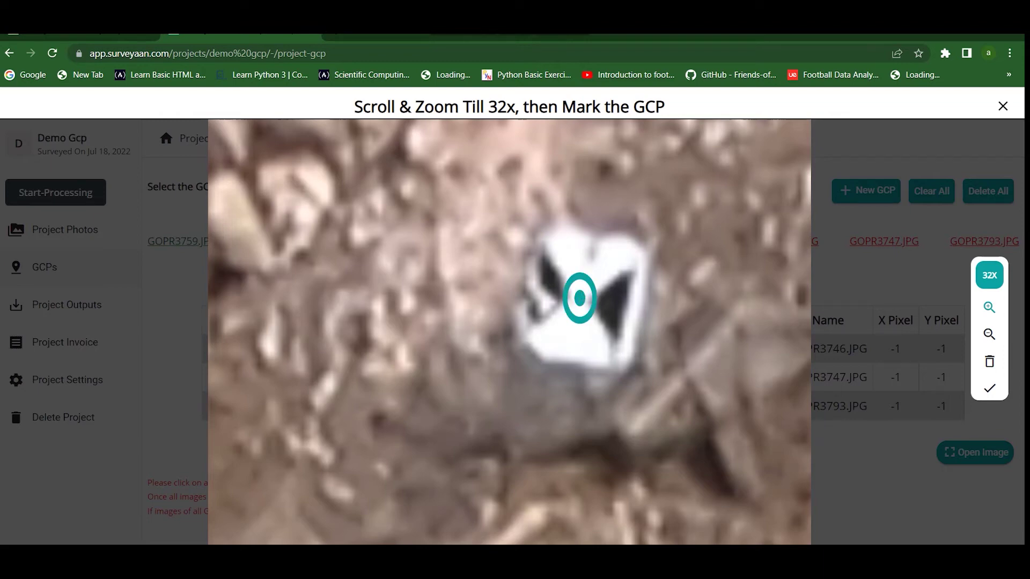
pyautogui.click(992, 391)
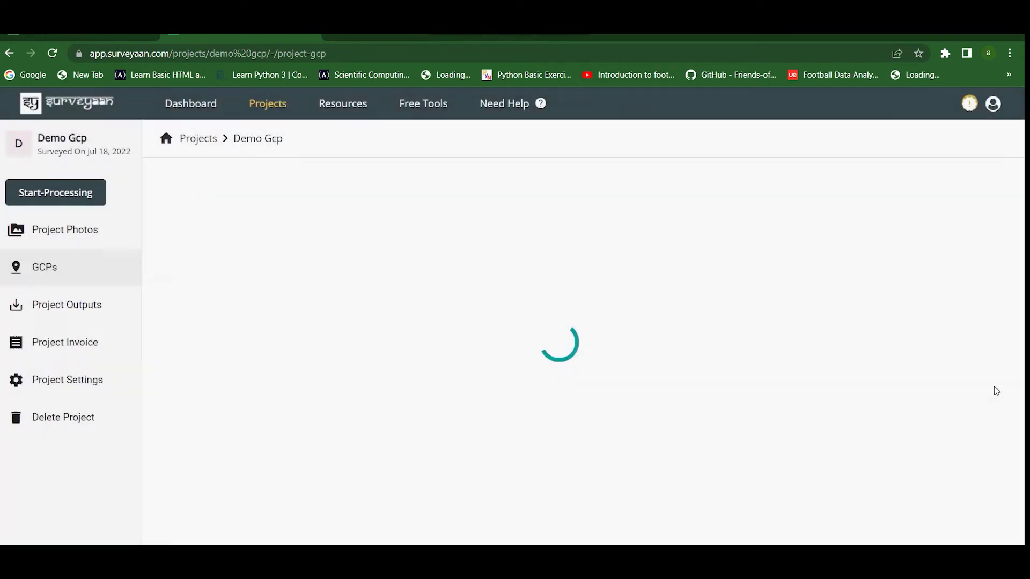